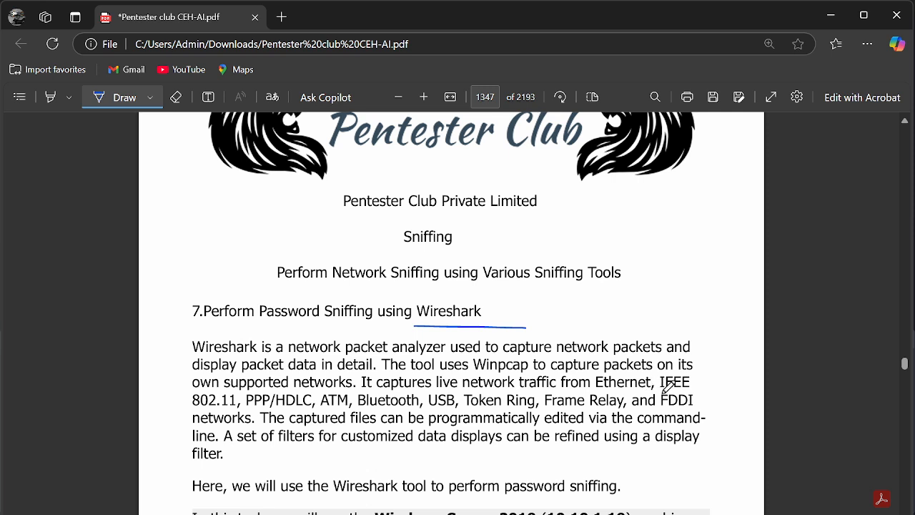
# Step: Underline the supported network types listed in the Wireshark description with the Draw pen
pyautogui.moveTo(662, 391); pyautogui.dragTo(715, 392)
pyautogui.moveTo(193, 411); pyautogui.dragTo(625, 411)
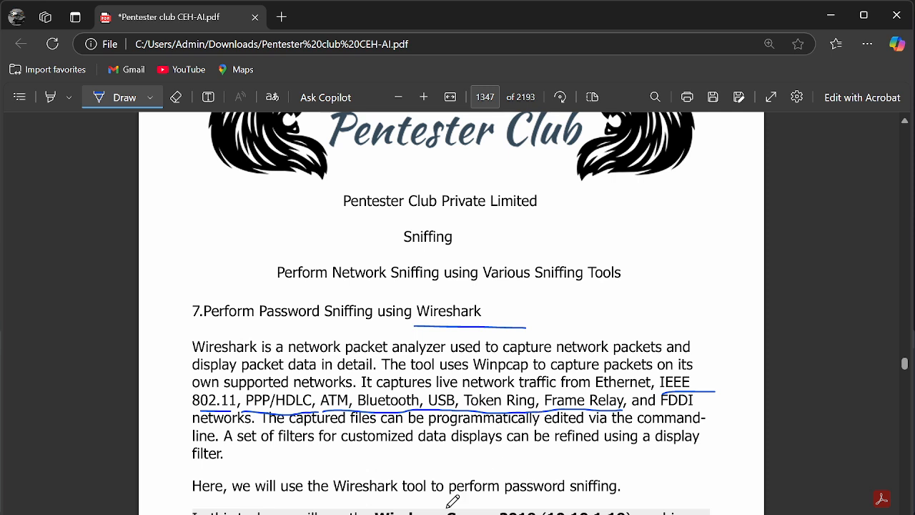
# Step: Minimize the open windows and launch Wireshark from the Start search with "wire"
pyautogui.click(831, 16)
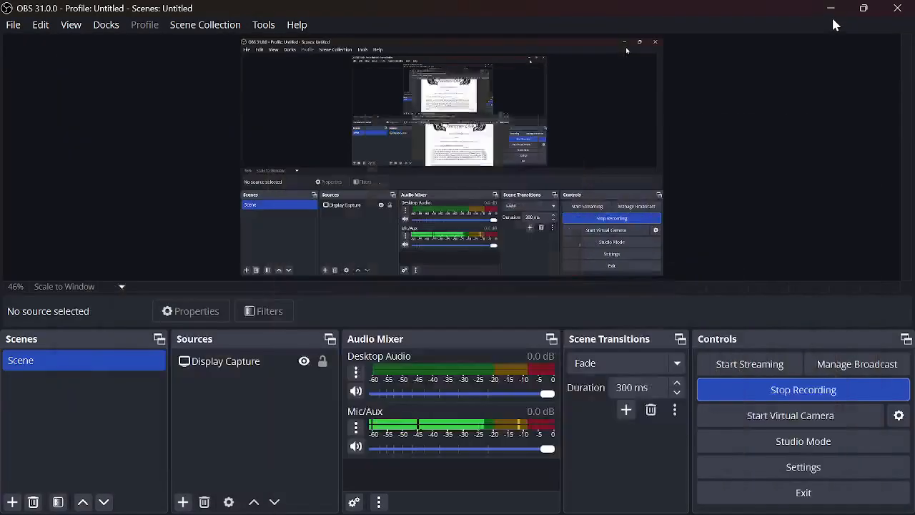
pyautogui.click(826, 9)
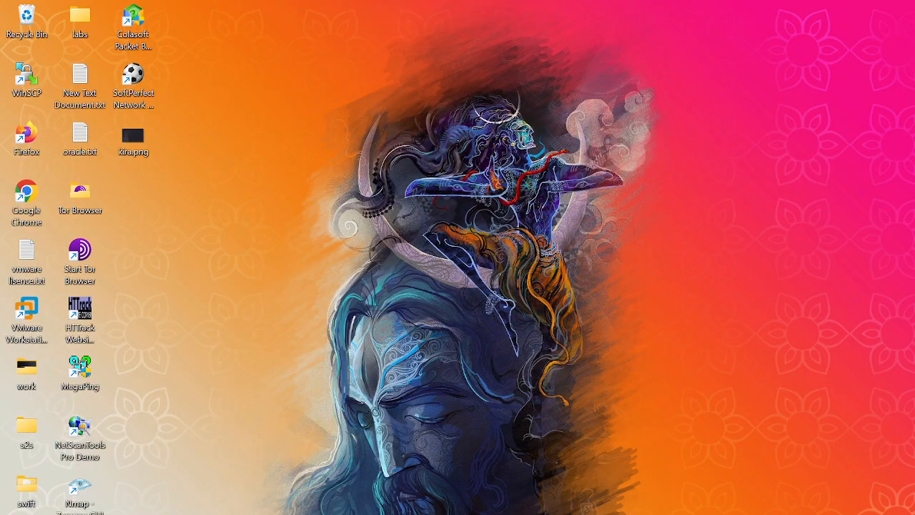
pyautogui.press('super')
pyautogui.write('wire')
pyautogui.press('Return')
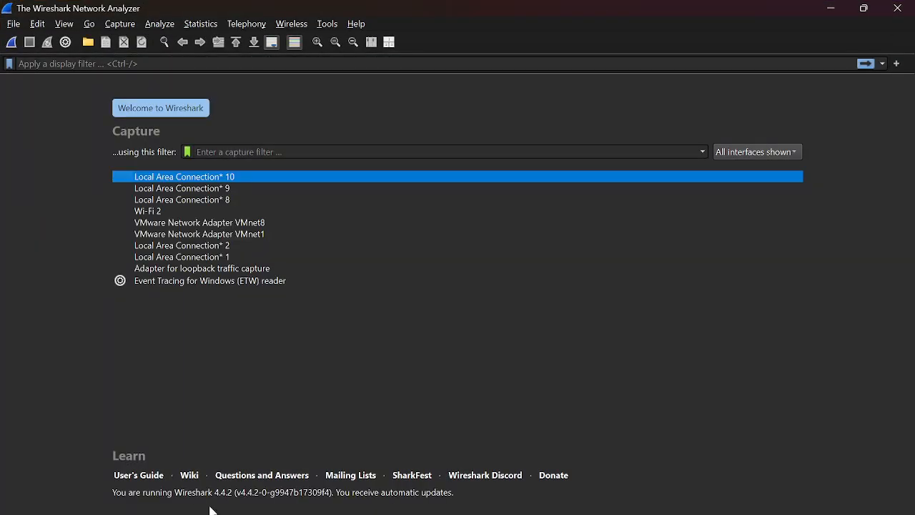
# Step: Select the Wi-Fi 2 interface, start a packet capture on it, and minimize Wireshark
pyautogui.click(154, 180)
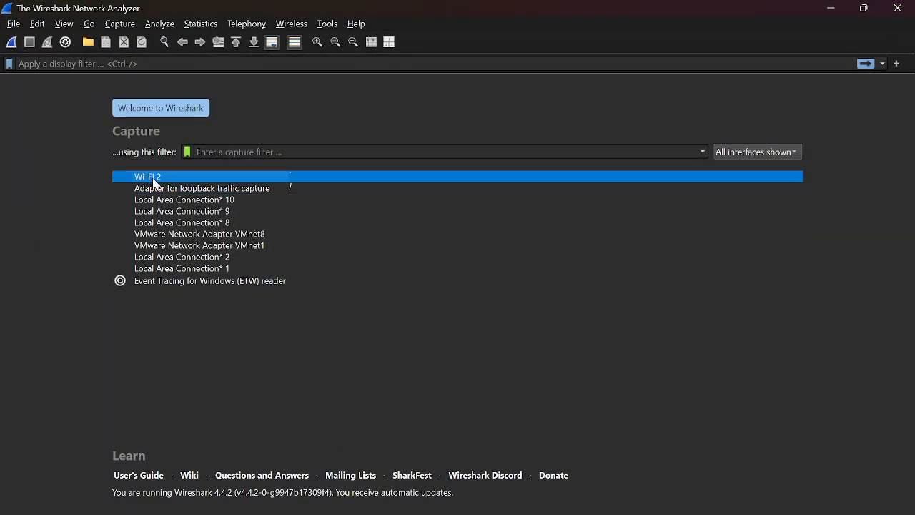
pyautogui.click(12, 43)
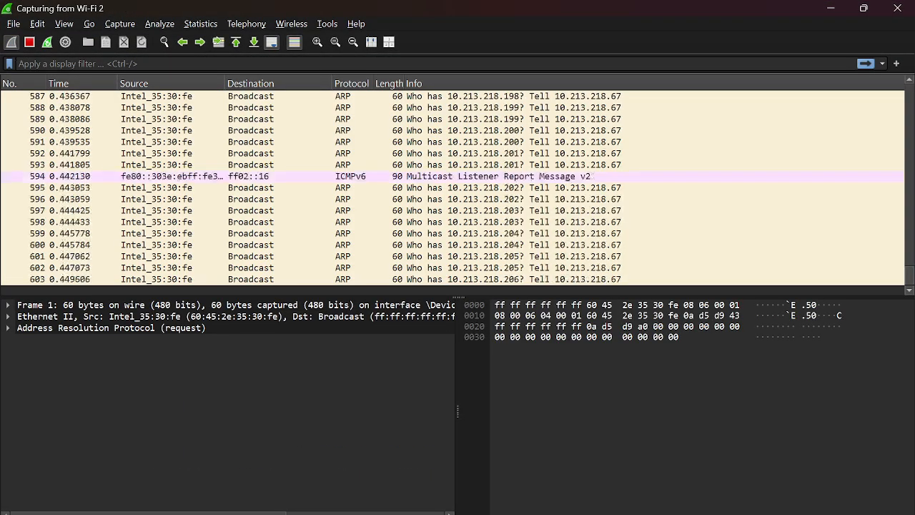
pyautogui.click(830, 10)
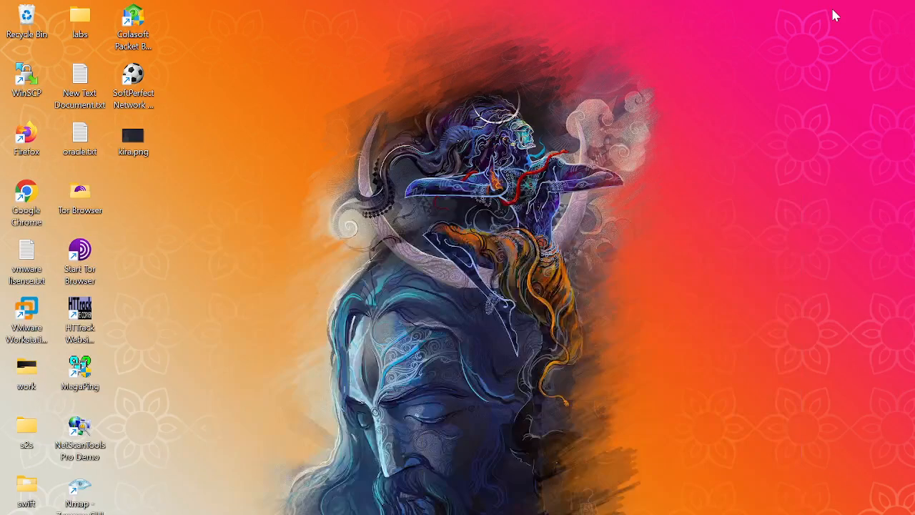
# Step: Open Firefox and navigate to testphp.vulnweb.com
pyautogui.doubleClick(39, 148)
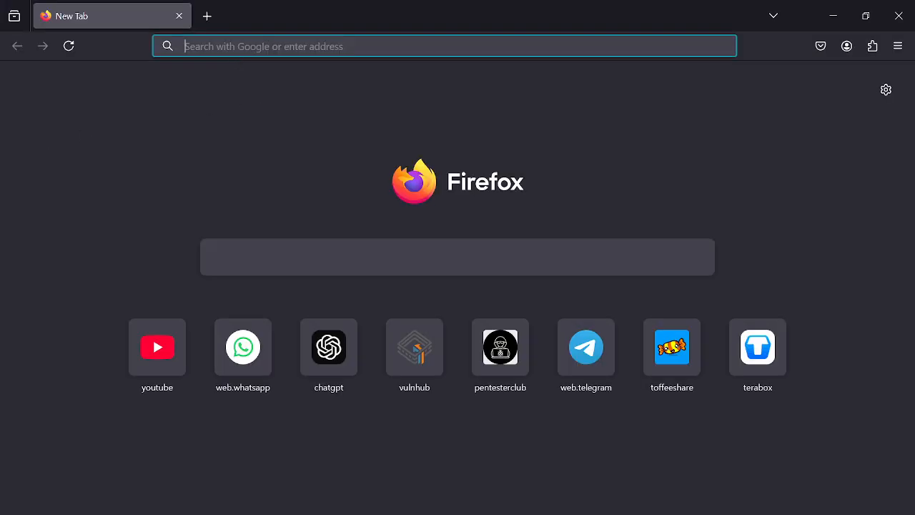
pyautogui.click(561, 166)
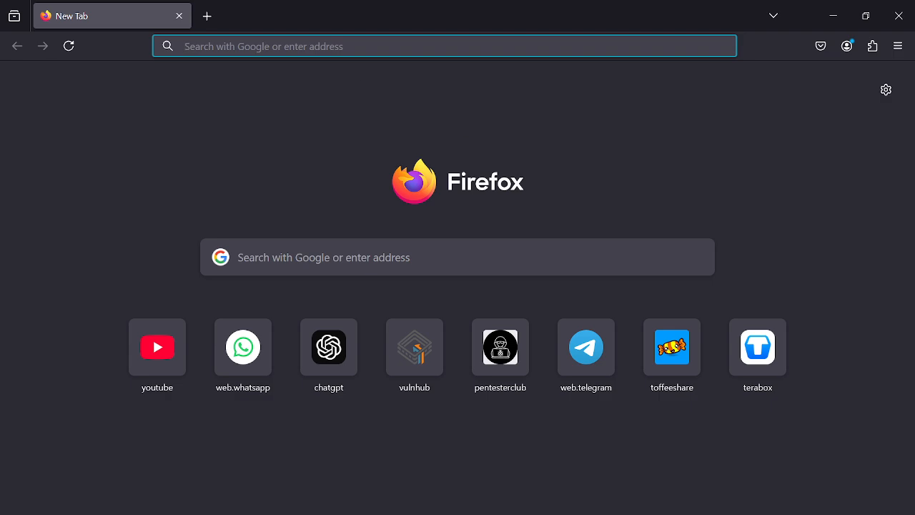
pyautogui.write('testphp')
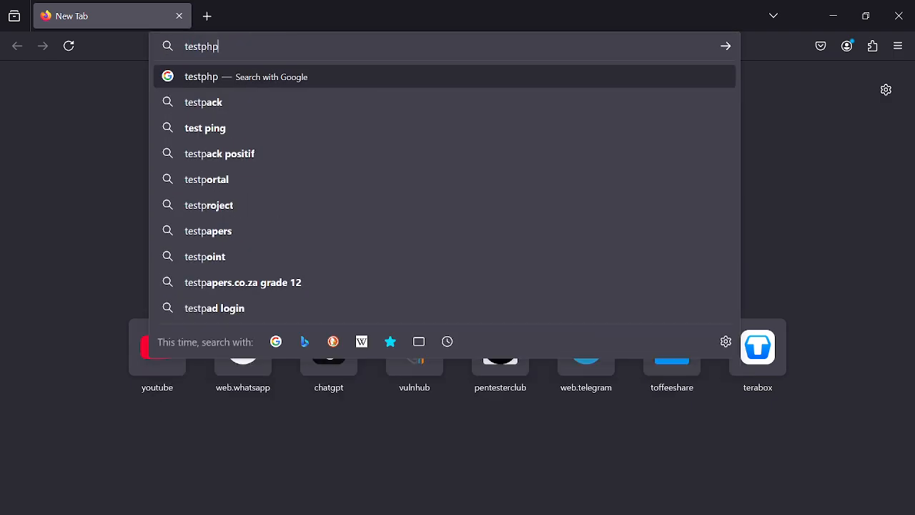
pyautogui.write('.vulnwe')
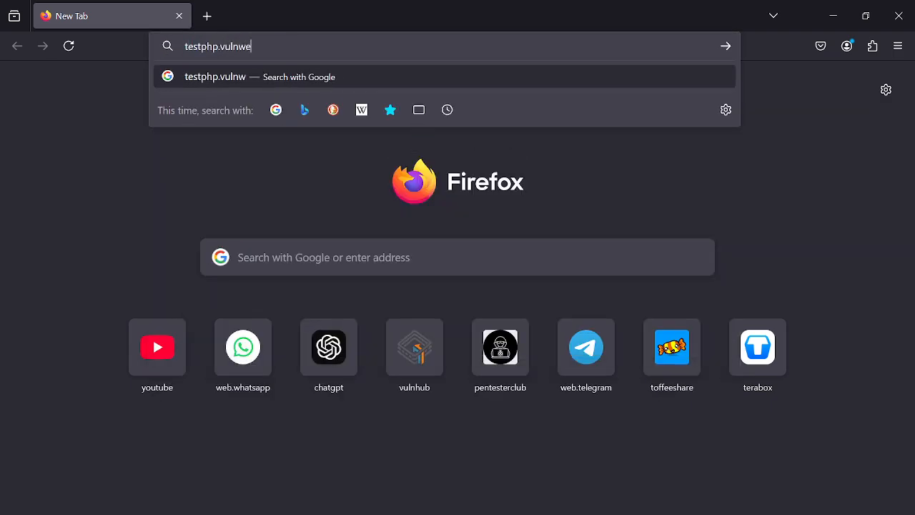
pyautogui.write('b.com')
pyautogui.press('Return')
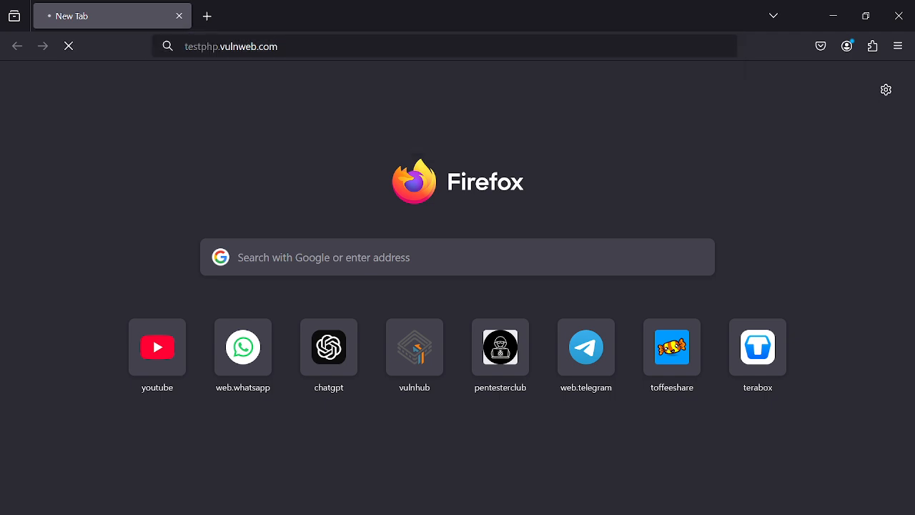
# Step: Open the site's Signup login page
pyautogui.hotkey('ctrl', 'l')
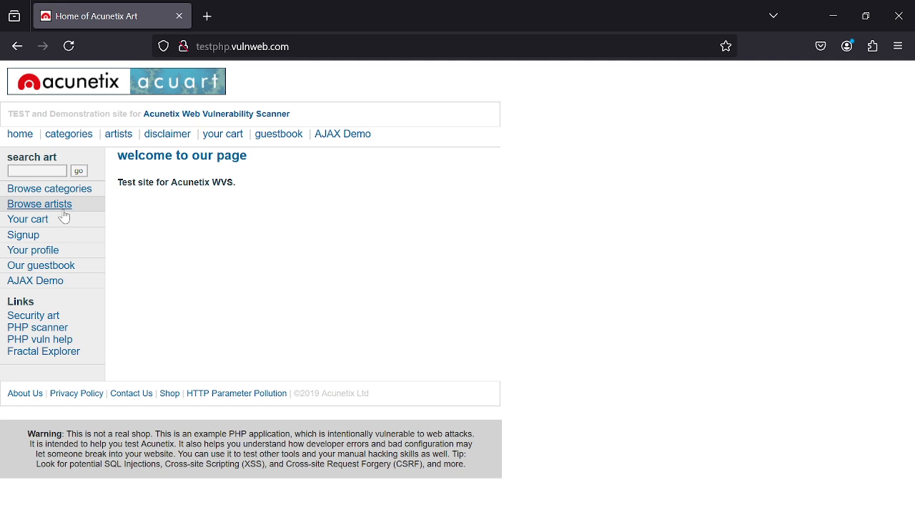
pyautogui.click(32, 239)
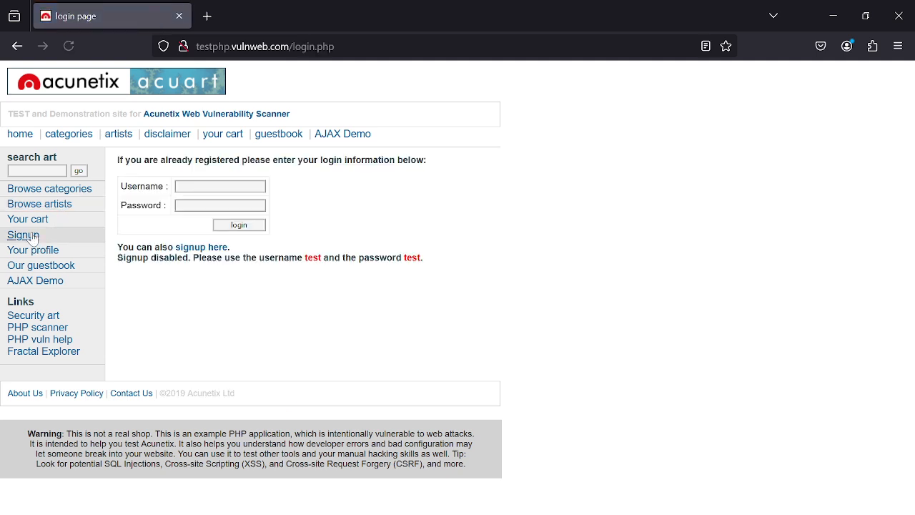
# Step: Log in with the demo username and the account password shown on the page, declining to save the password
pyautogui.click(184, 190)
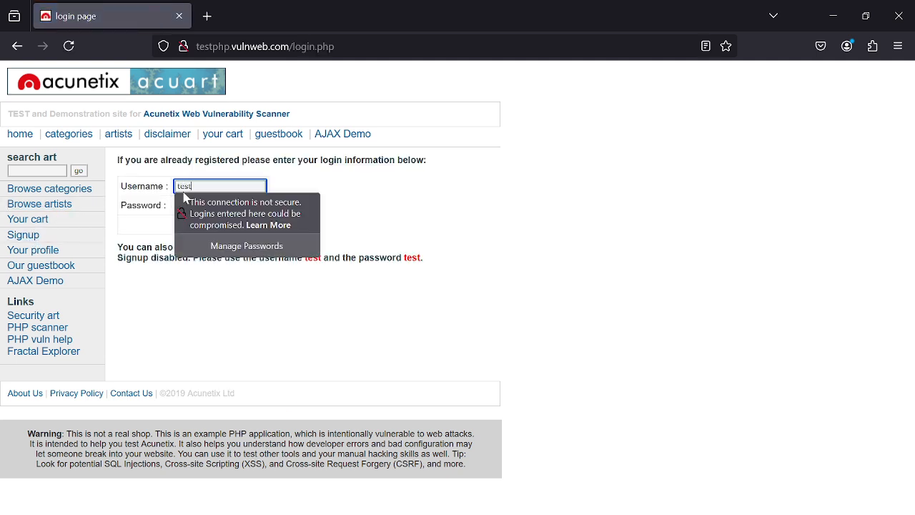
pyautogui.write('test')
pyautogui.click(409, 194)
pyautogui.click(214, 206)
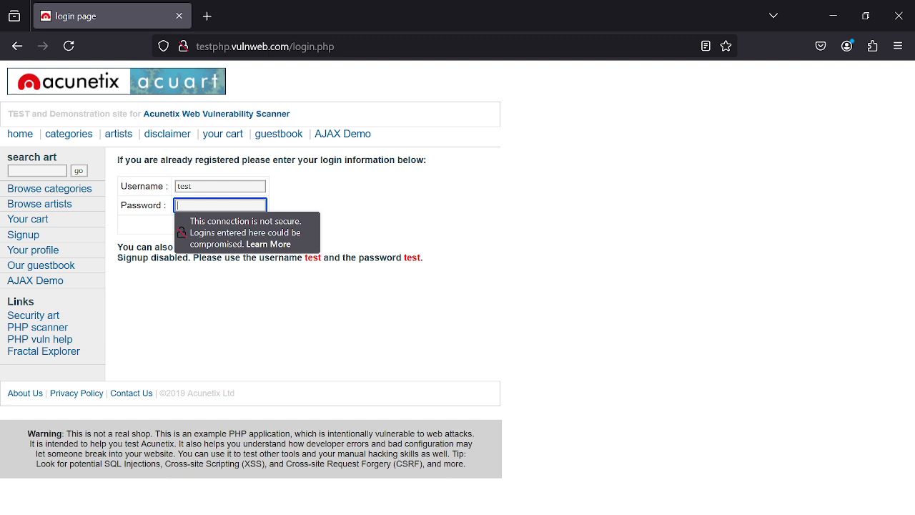
pyautogui.write('tes')
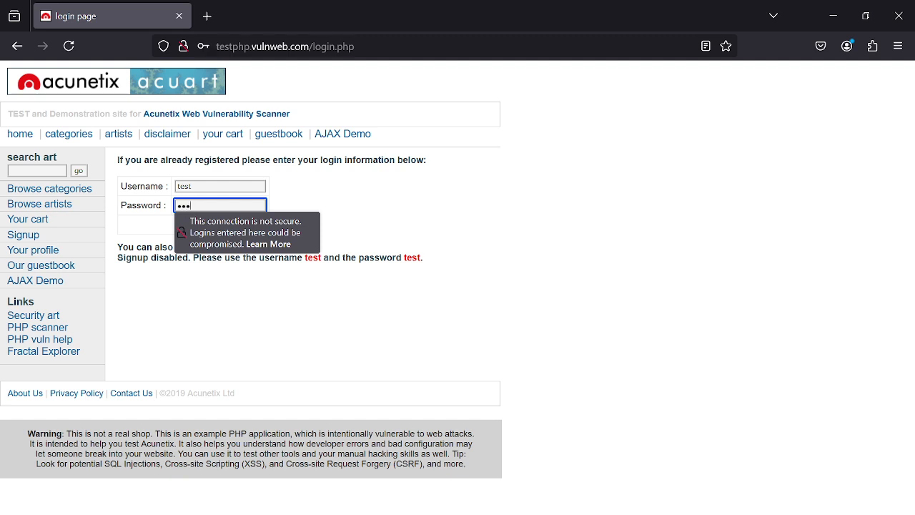
pyautogui.write('t')
pyautogui.press('Return')
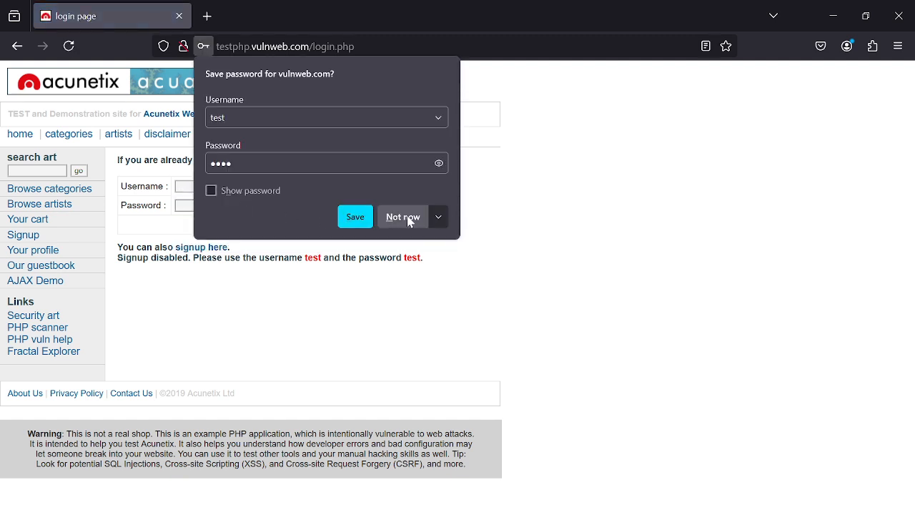
pyautogui.click(410, 217)
# Step: Re-enter the demo username and the account password in the login form
pyautogui.click(220, 186)
pyautogui.write('t')
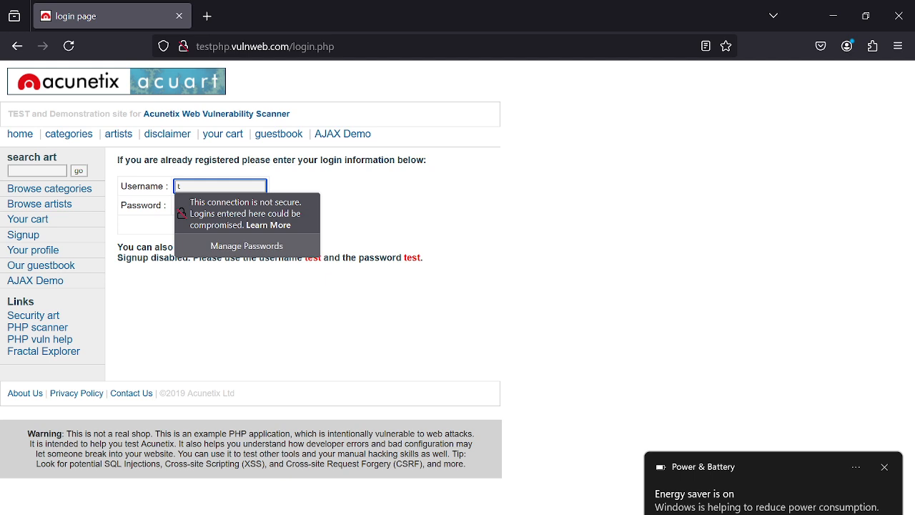
pyautogui.click(885, 467)
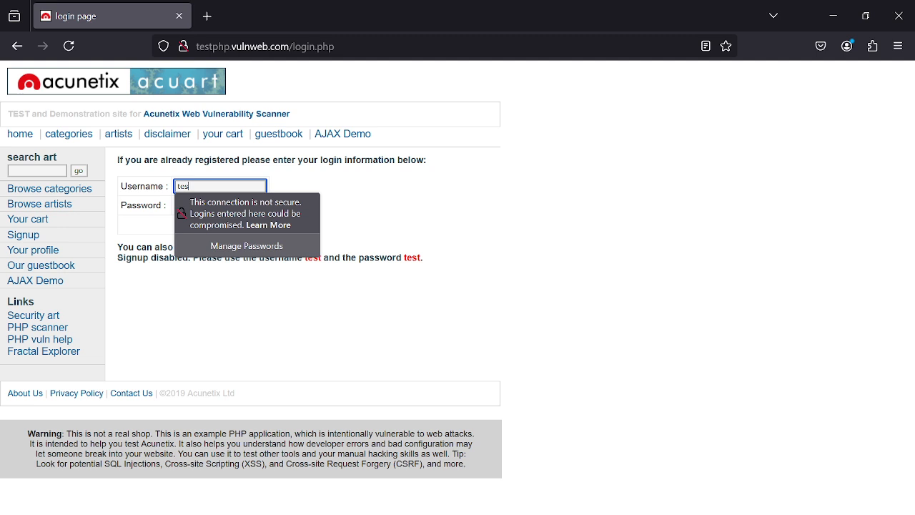
pyautogui.click(423, 191)
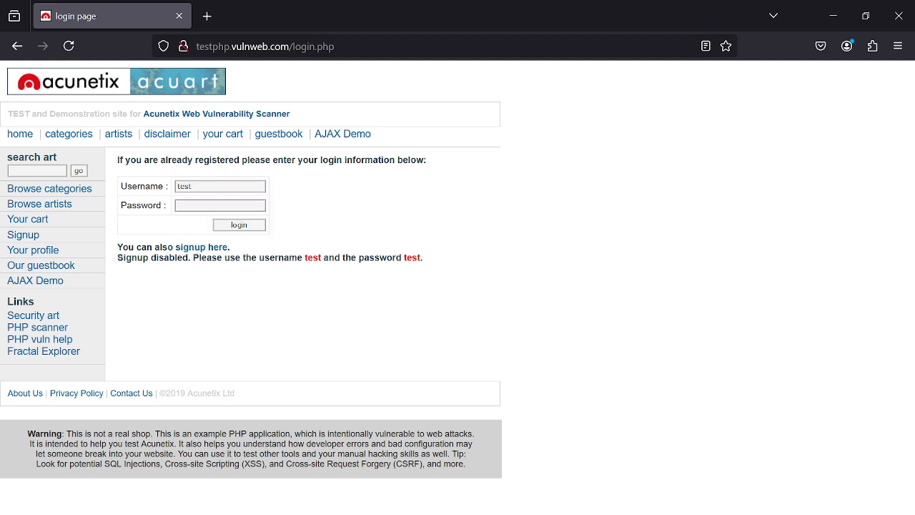
pyautogui.click(220, 206)
pyautogui.write('te')
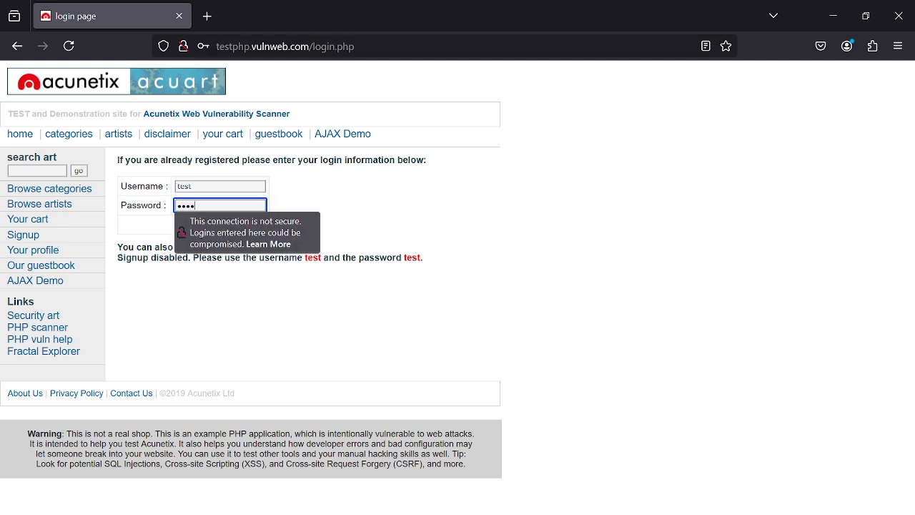
pyautogui.write('st')
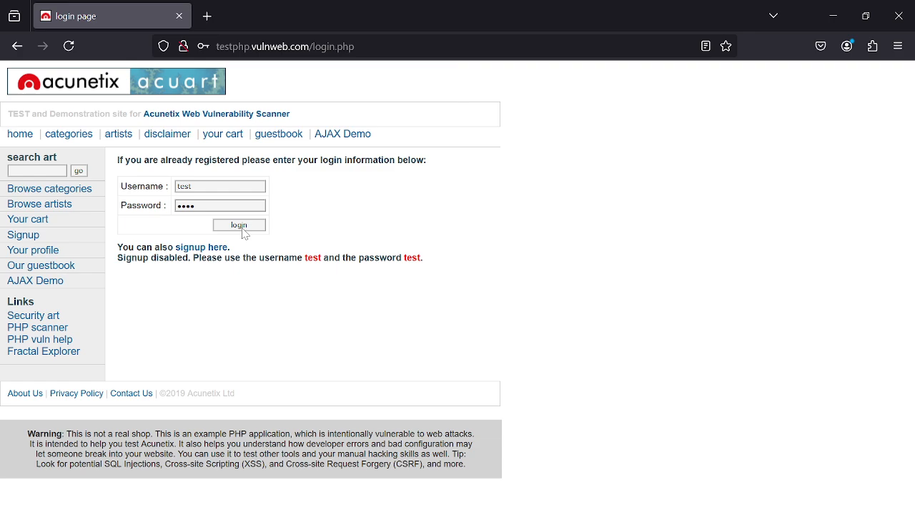
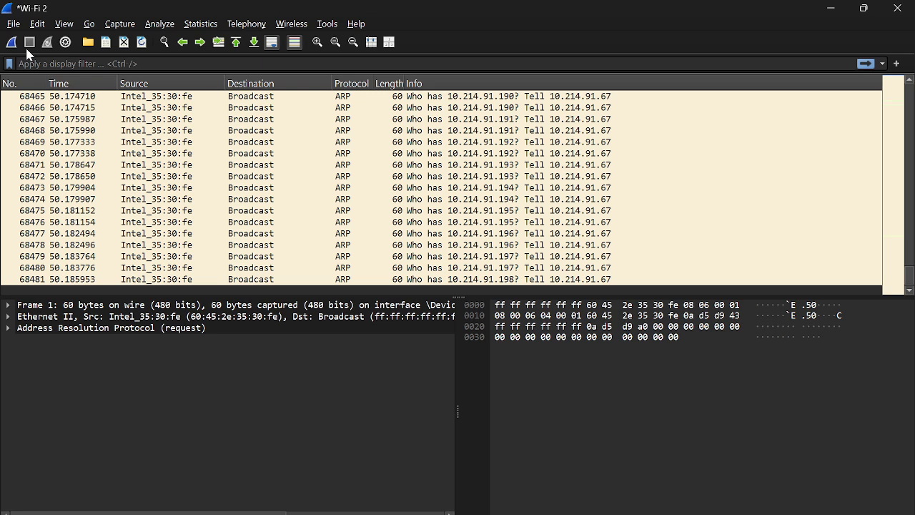
# Step: Apply the http display filter to the captured Wi-Fi traffic
pyautogui.click(35, 65)
pyautogui.write('htt')
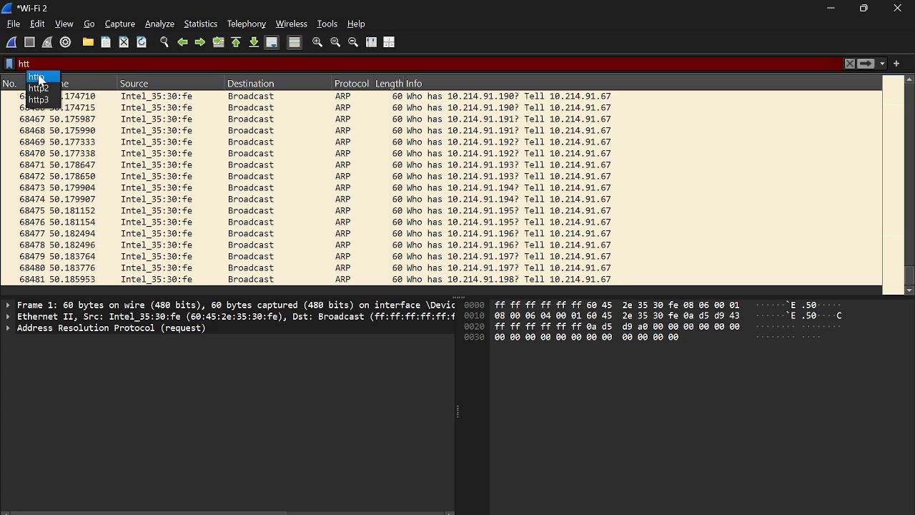
pyautogui.click(35, 75)
pyautogui.press('Return')
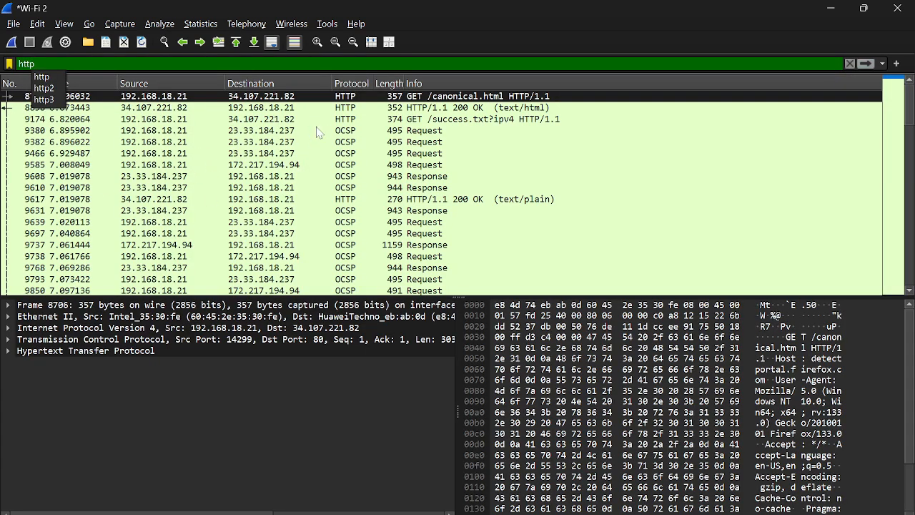
# Step: Inspect the HTTP header details of the GET /success.txt request packet
pyautogui.click(77, 122)
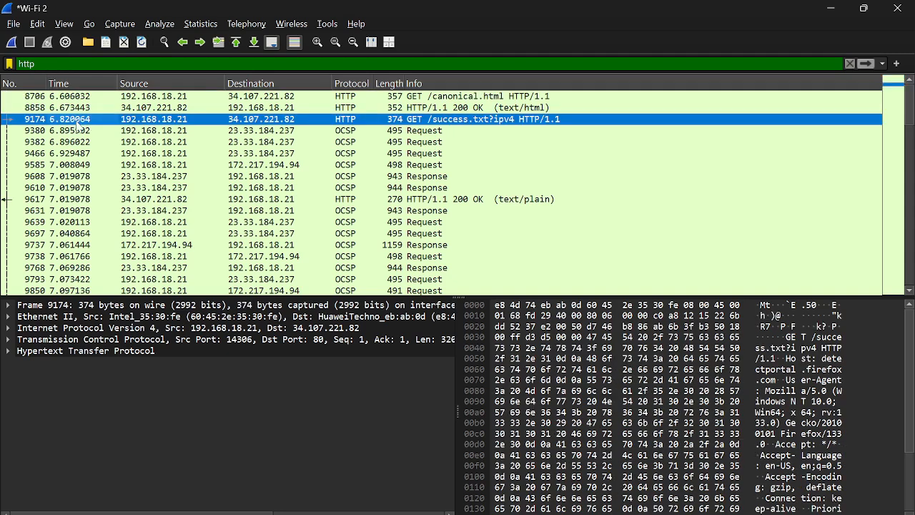
pyautogui.click(8, 352)
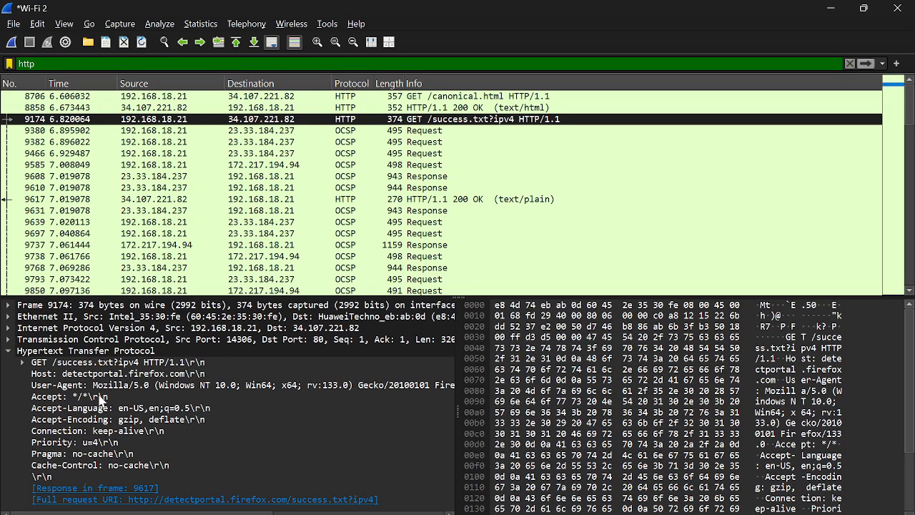
pyautogui.click(22, 362)
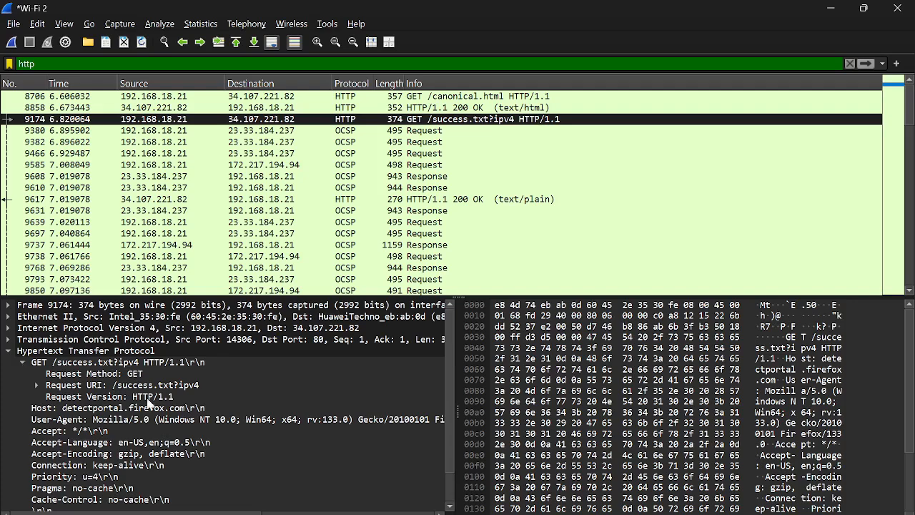
pyautogui.scroll(-1, 154, 433)
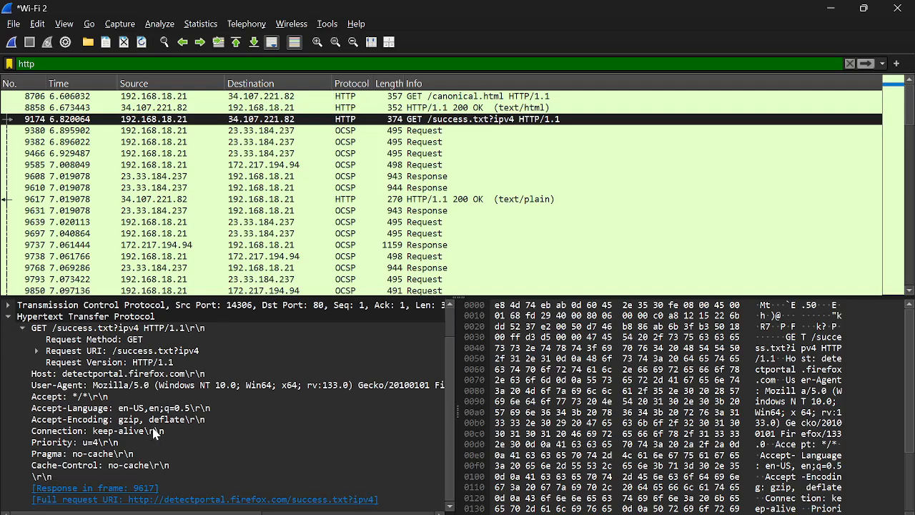
pyautogui.click(22, 328)
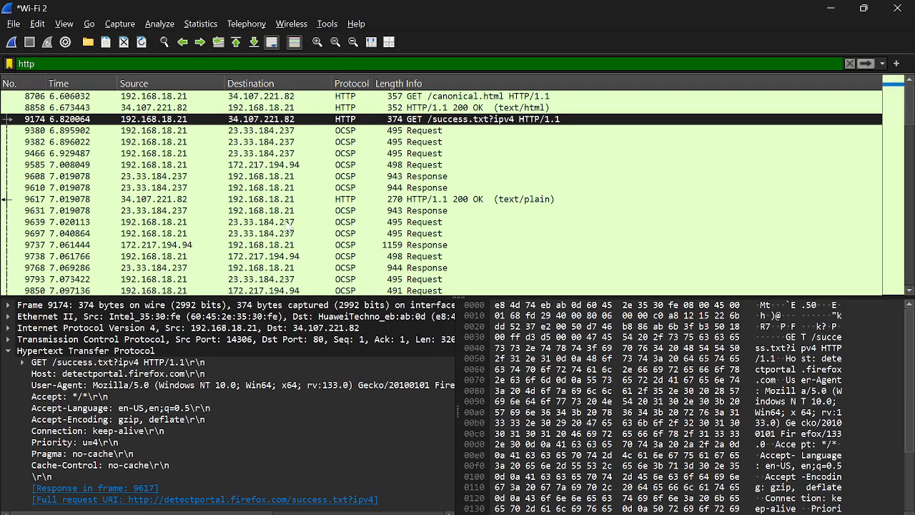
pyautogui.scroll(-3, 290, 227)
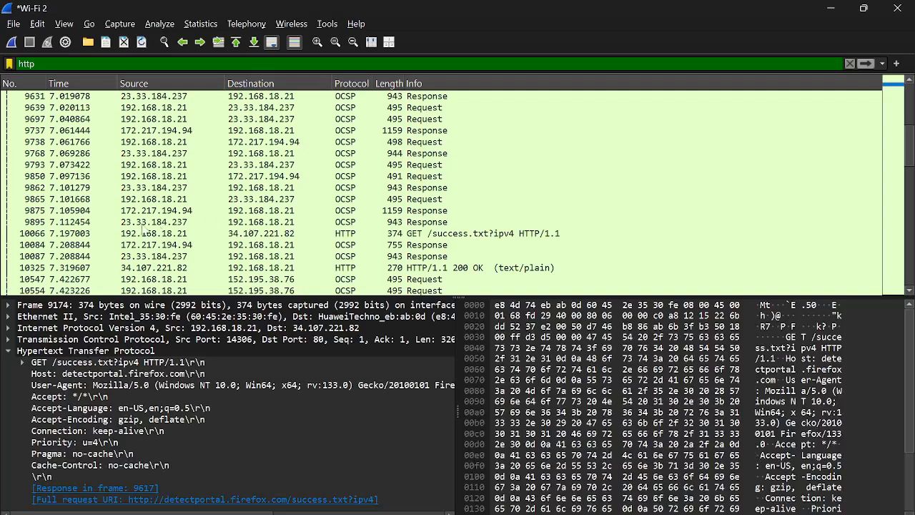
# Step: Follow the TCP stream of the second GET /success.txt request and read through the conversation
pyautogui.click(119, 234)
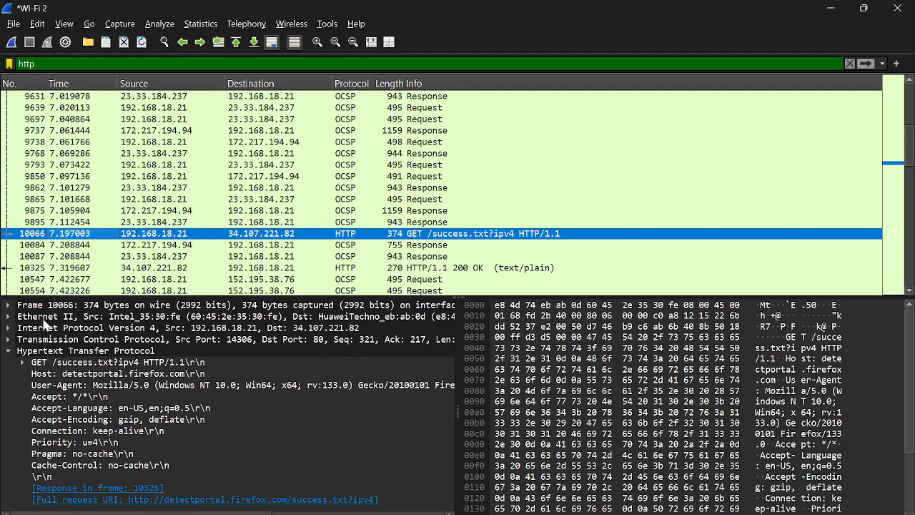
pyautogui.rightClick(107, 235)
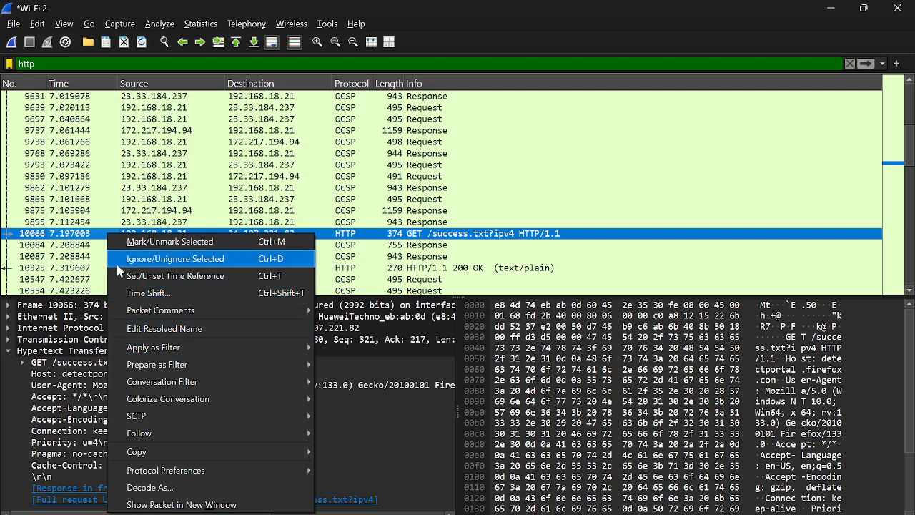
pyautogui.moveTo(240, 427)
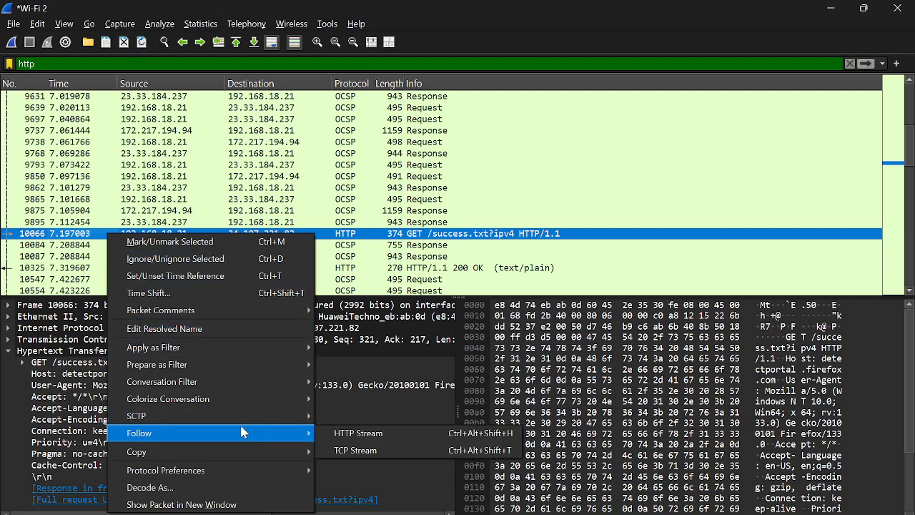
pyautogui.click(372, 451)
pyautogui.scroll(-3, 443, 236)
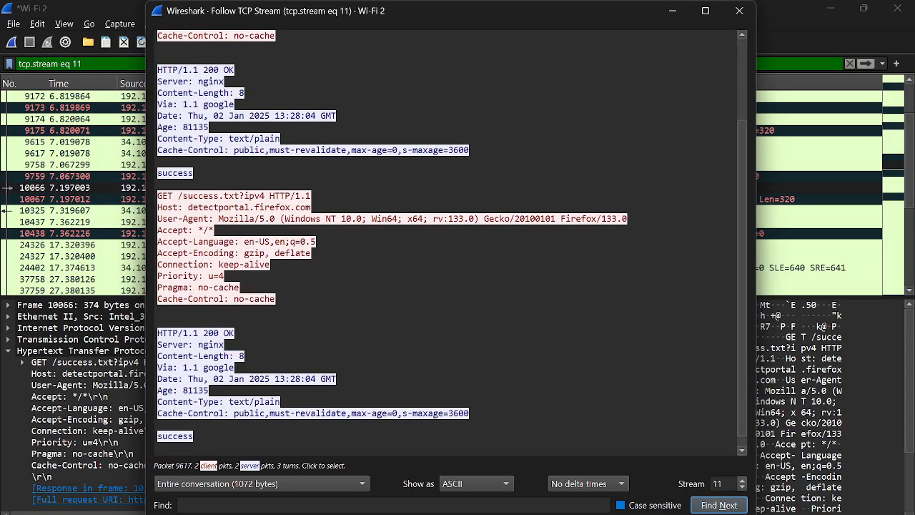
pyautogui.scroll(-1, 443, 236)
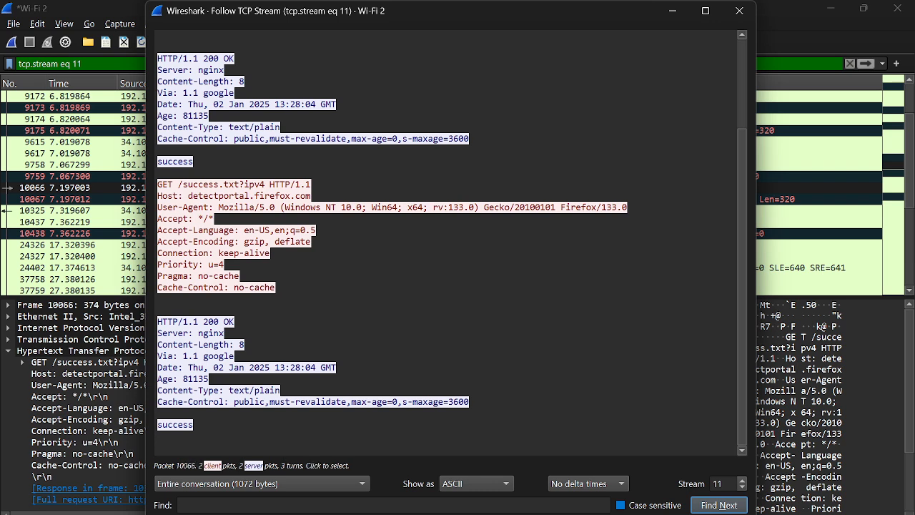
pyautogui.scroll(3, 444, 236)
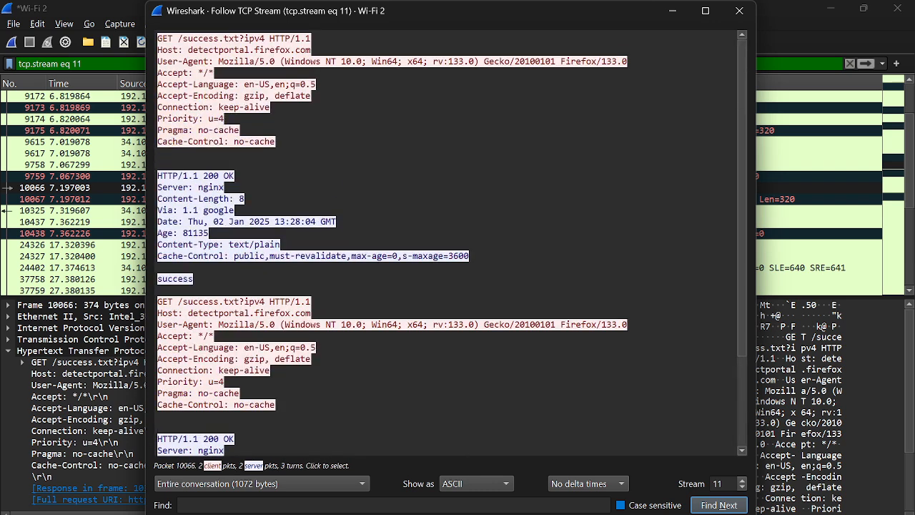
pyautogui.click(740, 11)
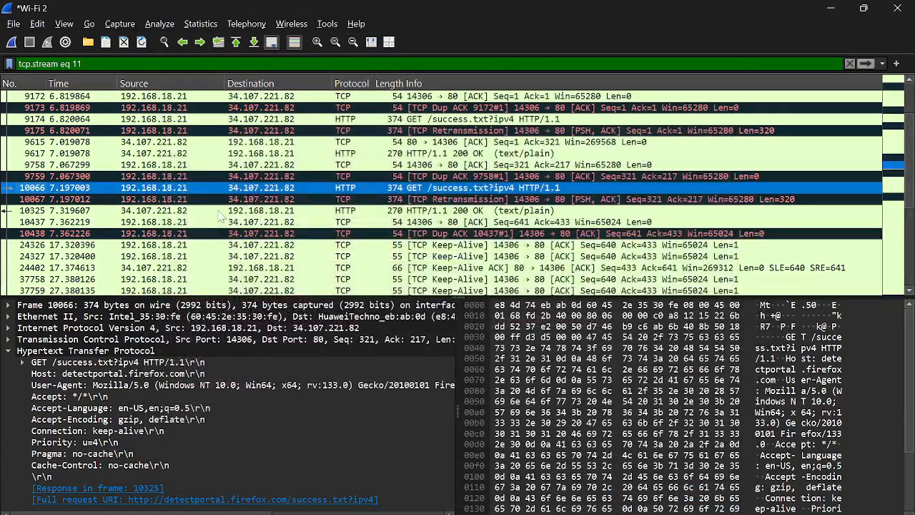
# Step: Examine the keep-alive packets within the followed TCP stream
pyautogui.scroll(-3, 222, 216)
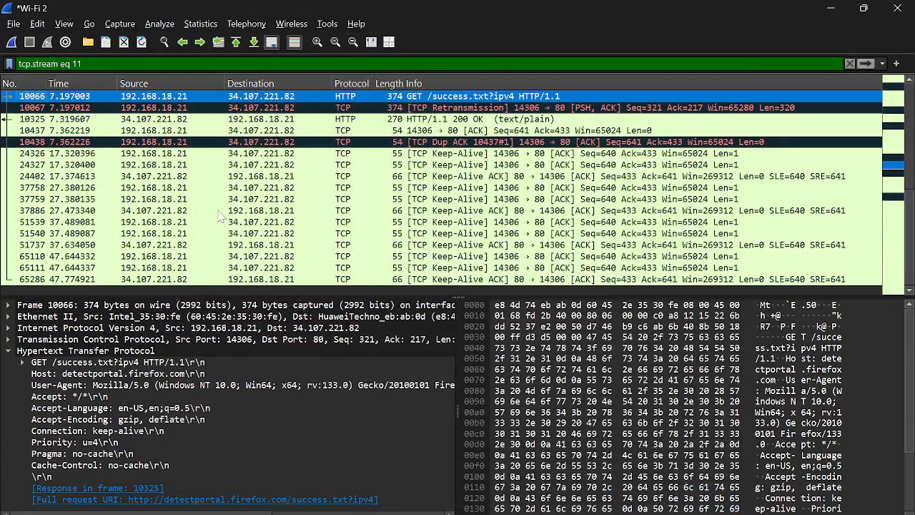
pyautogui.click(70, 190)
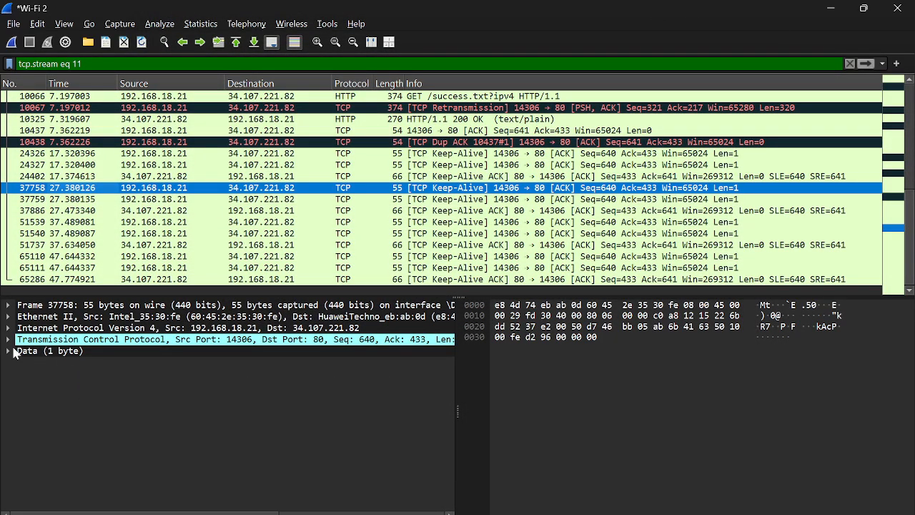
pyautogui.click(14, 350)
pyautogui.click(117, 212)
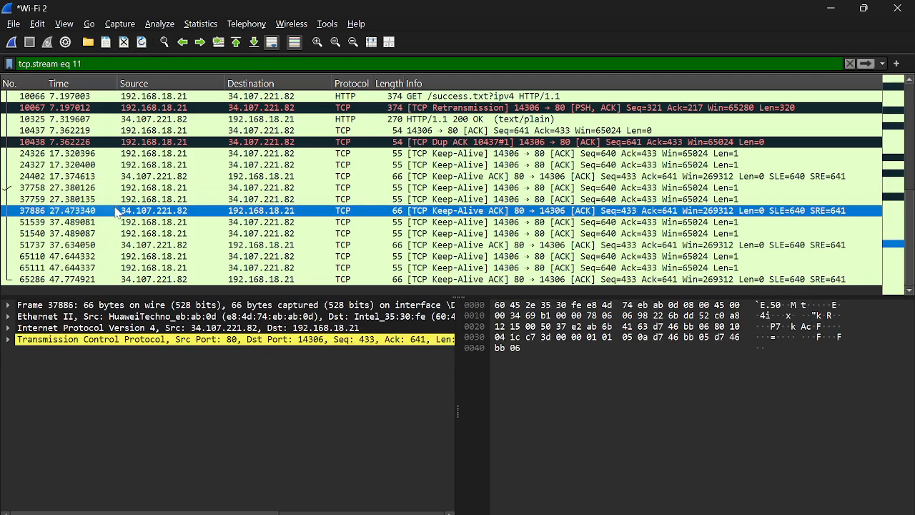
pyautogui.scroll(4, 80, 137)
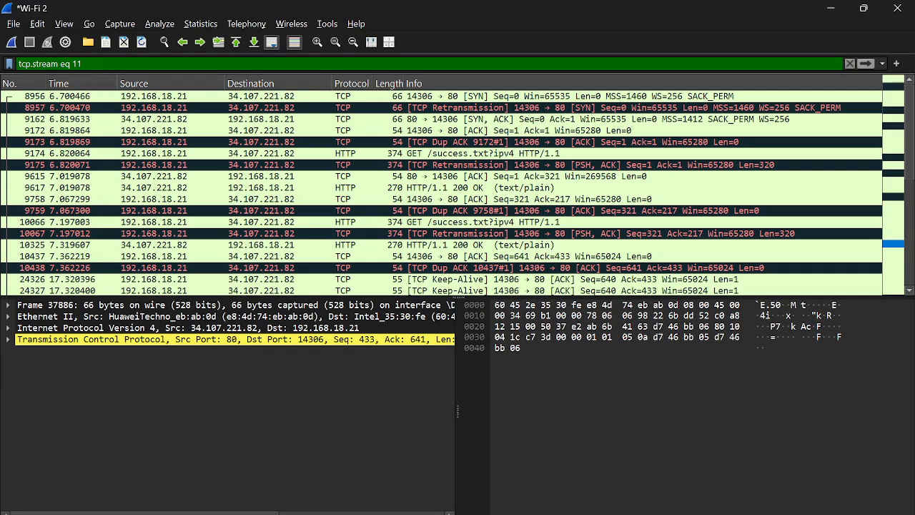
# Step: Clear the stream filter and reapply the http display filter
pyautogui.press('BackSpace')
pyautogui.press('BackSpace')
pyautogui.press('BackSpace')
pyautogui.press('BackSpace')
pyautogui.press('BackSpace')
pyautogui.press('BackSpace')
pyautogui.press('BackSpace')
pyautogui.press('BackSpace')
pyautogui.press('BackSpace')
pyautogui.press('BackSpace')
pyautogui.press('BackSpace')
pyautogui.press('BackSpace')
pyautogui.press('BackSpace')
pyautogui.press('BackSpace')
pyautogui.press('BackSpace')
pyautogui.press('BackSpace')
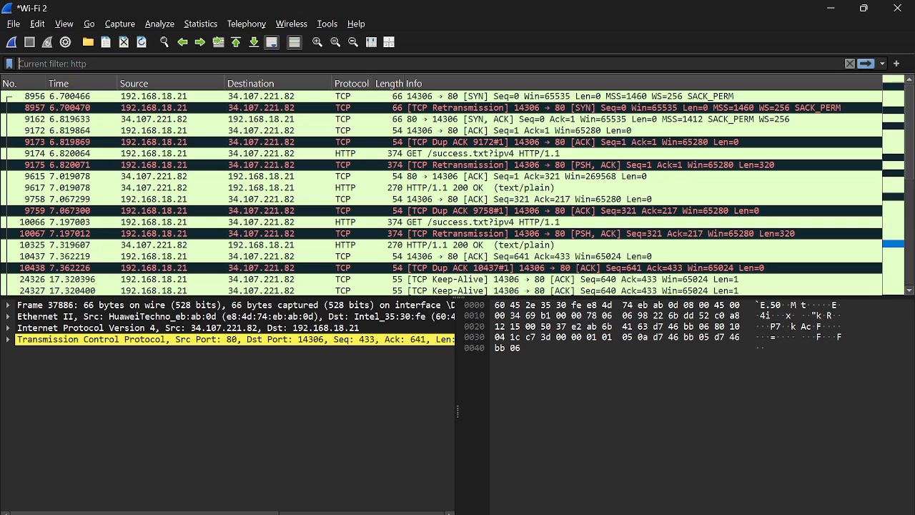
pyautogui.press('Return')
pyautogui.write('http')
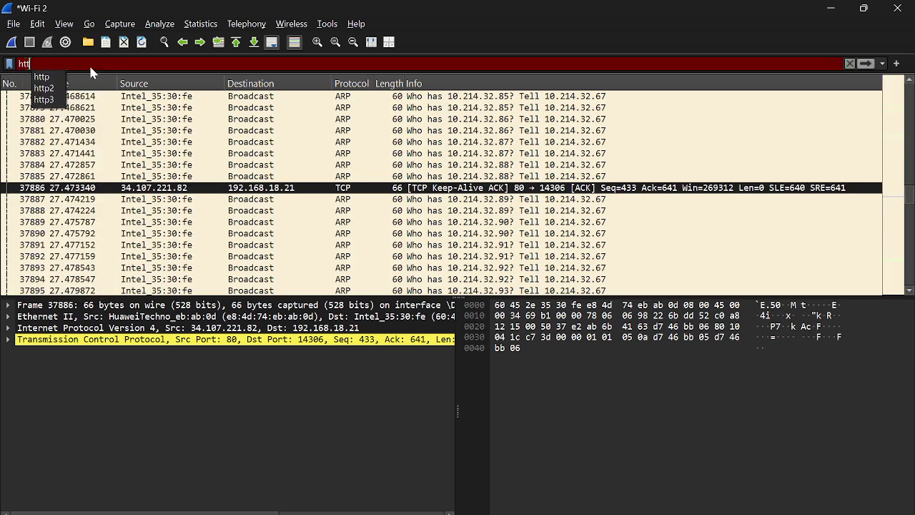
pyautogui.press('Return')
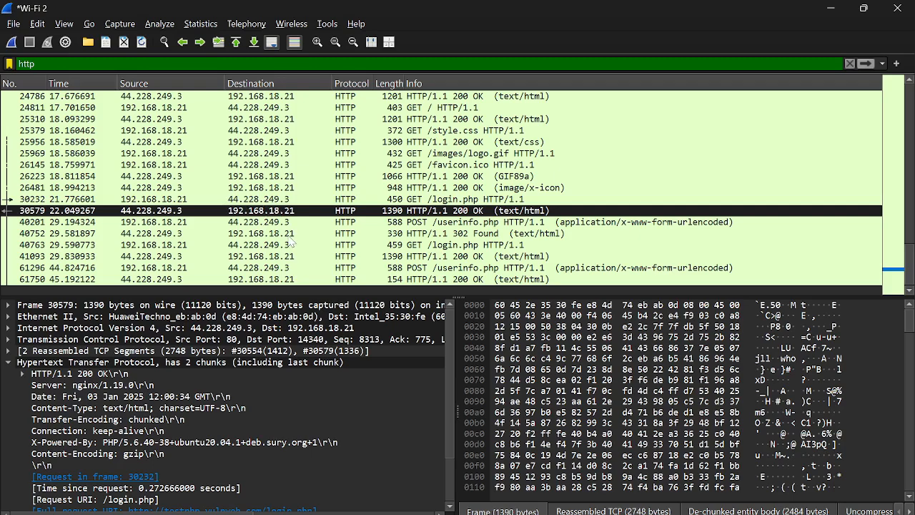
# Step: Examine the GET /login.php request, its response, and the POST /userinfo.php packet details
pyautogui.click(66, 245)
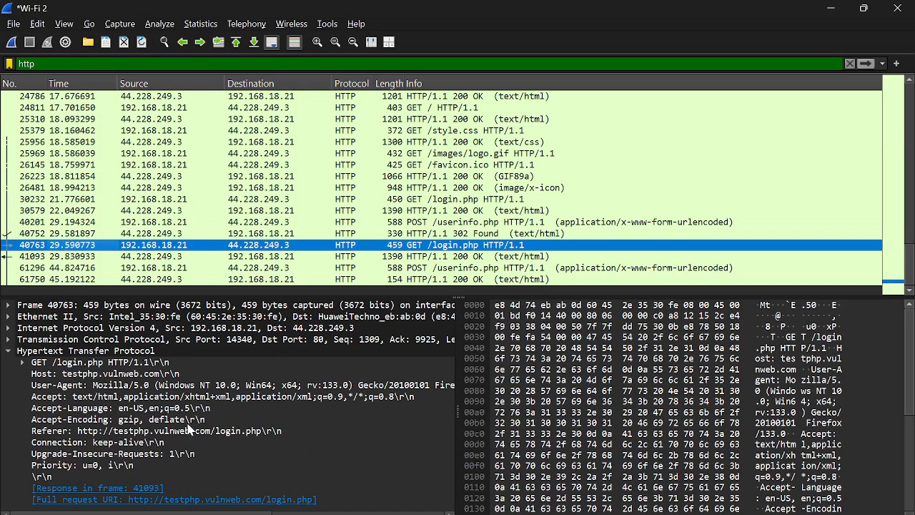
pyautogui.click(24, 258)
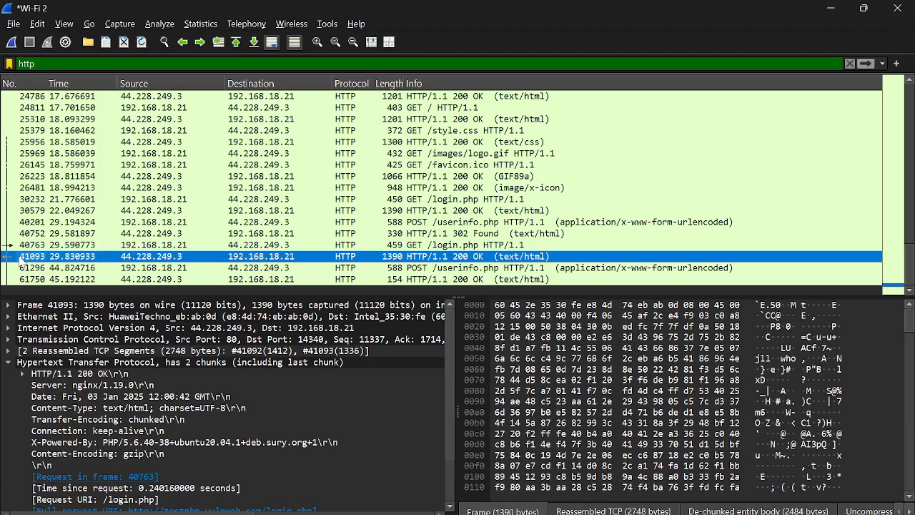
pyautogui.scroll(-1, 116, 423)
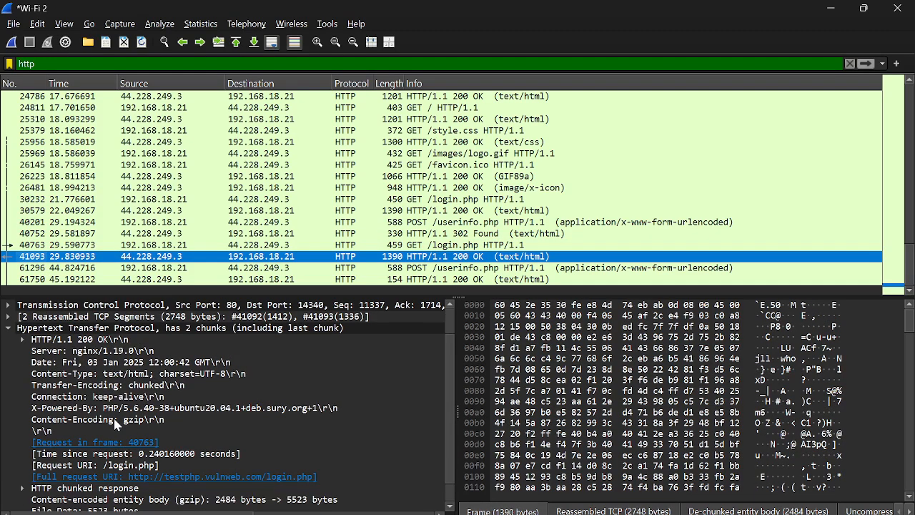
pyautogui.click(22, 339)
pyautogui.scroll(-1, 115, 392)
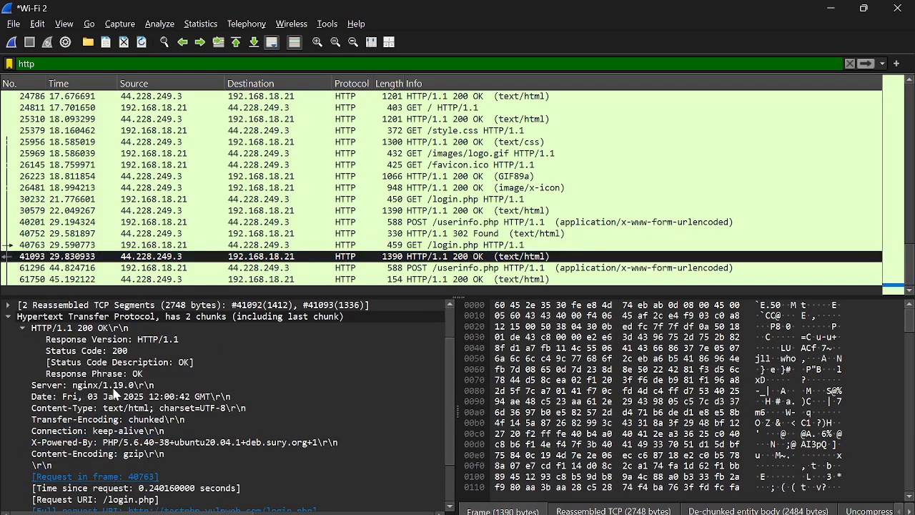
pyautogui.scroll(-2, 115, 395)
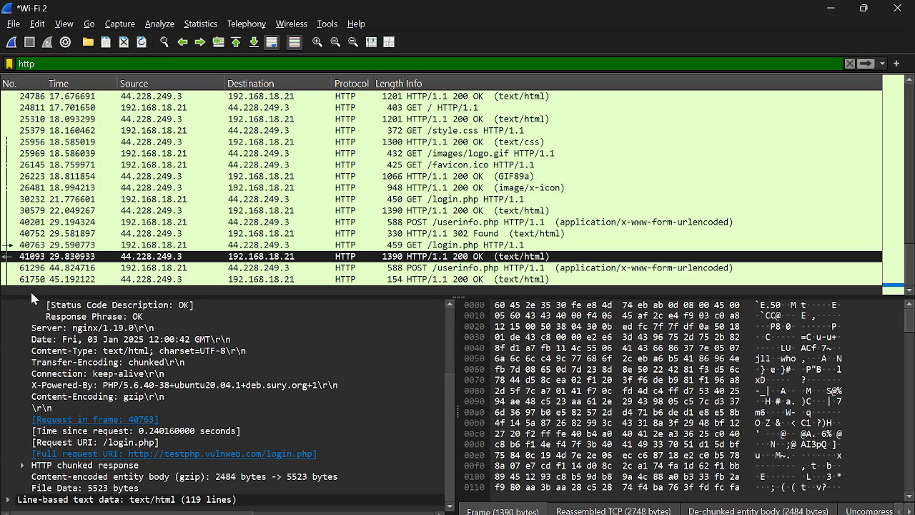
pyautogui.click(96, 280)
pyautogui.click(104, 269)
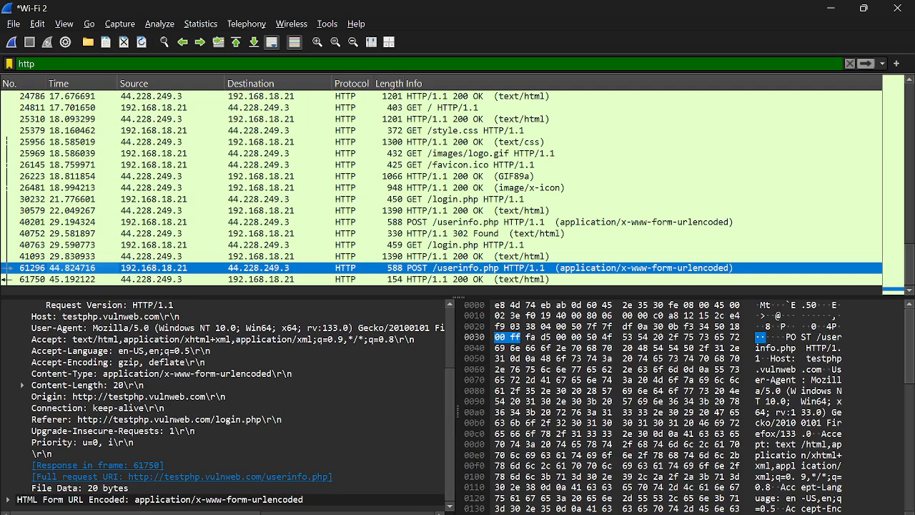
# Step: Change the display filter to http.request.method==POST and apply it to list only POST requests
pyautogui.click(78, 63)
pyautogui.write('.')
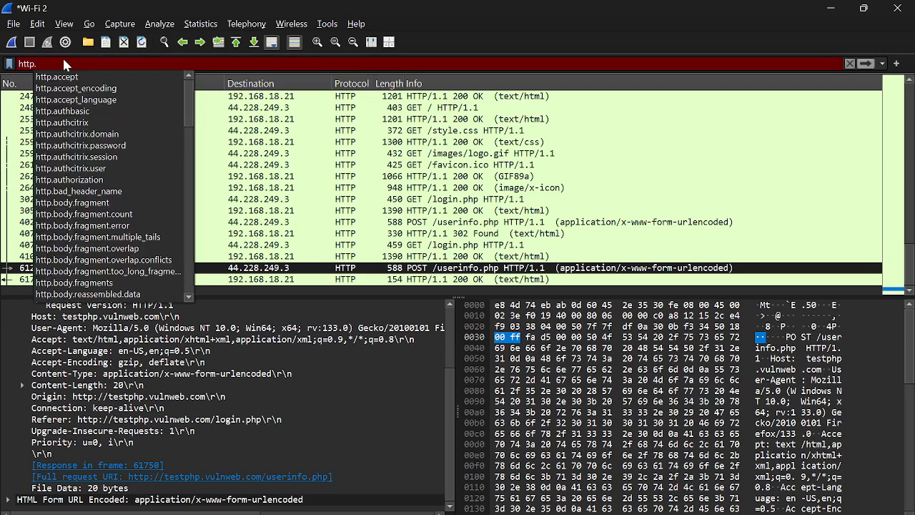
pyautogui.write('re')
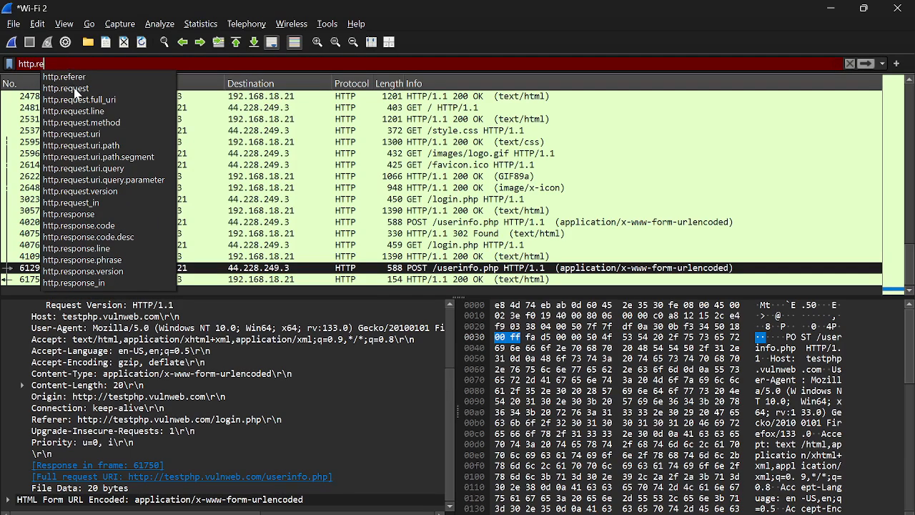
pyautogui.click(71, 88)
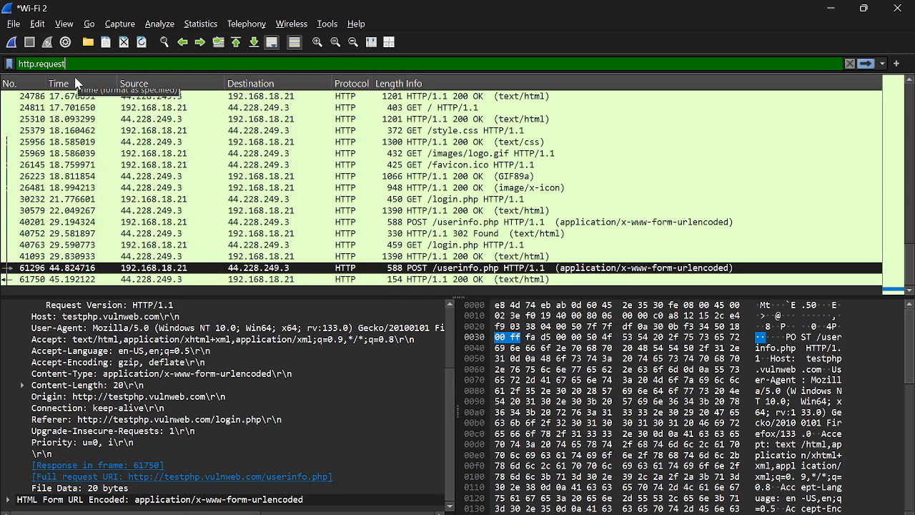
pyautogui.write('.meth')
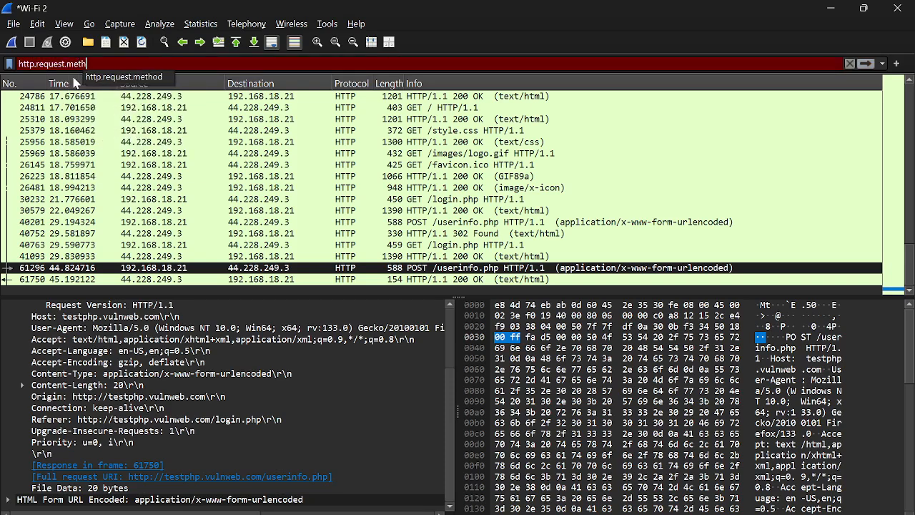
pyautogui.write('od =')
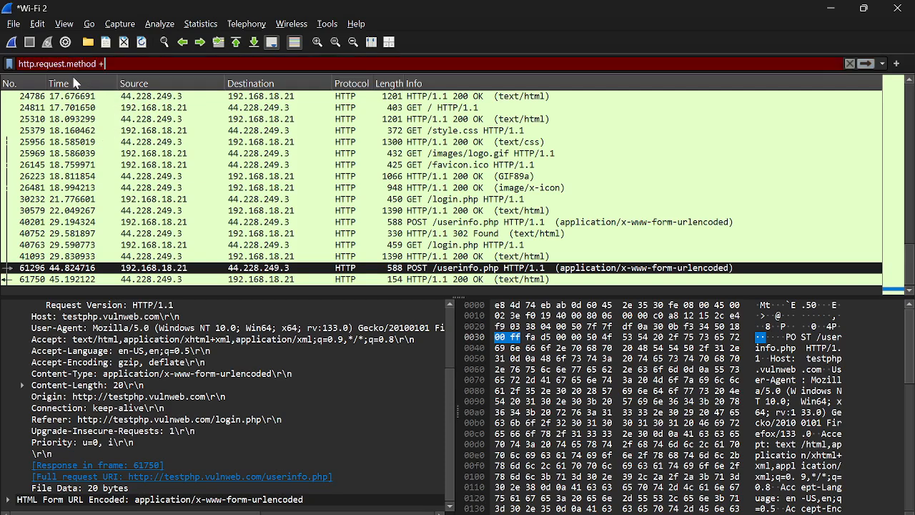
pyautogui.press('BackSpace')
pyautogui.press('BackSpace')
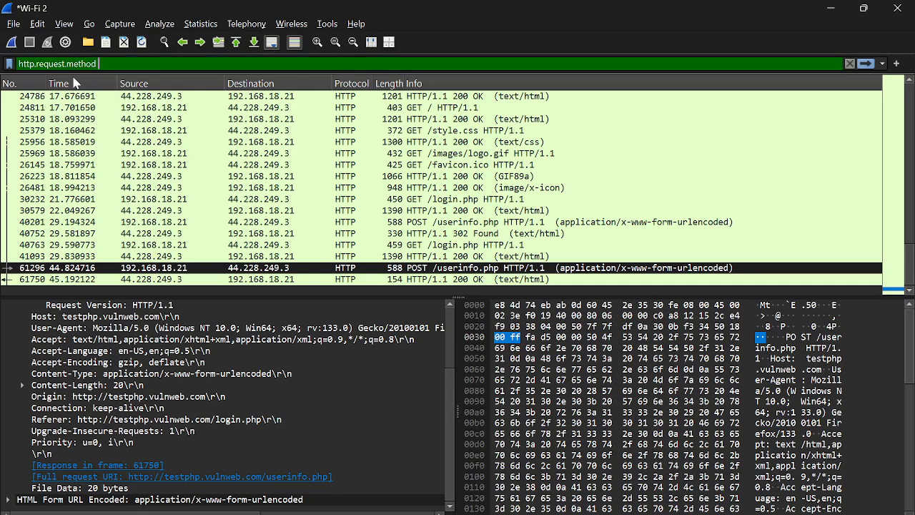
pyautogui.write('= = ')
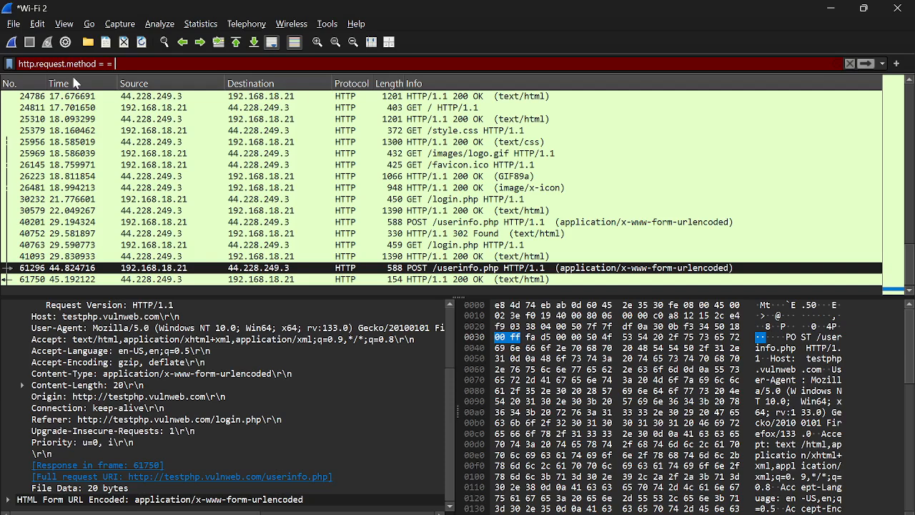
pyautogui.write('POST')
pyautogui.click(113, 64)
pyautogui.press('BackSpace')
pyautogui.press('BackSpace')
pyautogui.press('BackSpace')
pyautogui.press('BackSpace')
pyautogui.scroll(15, 246, 142)
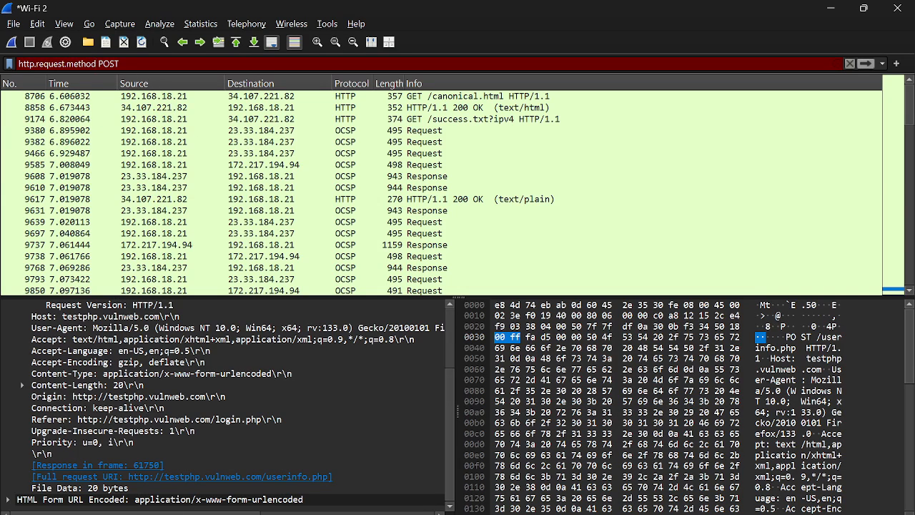
pyautogui.write('==')
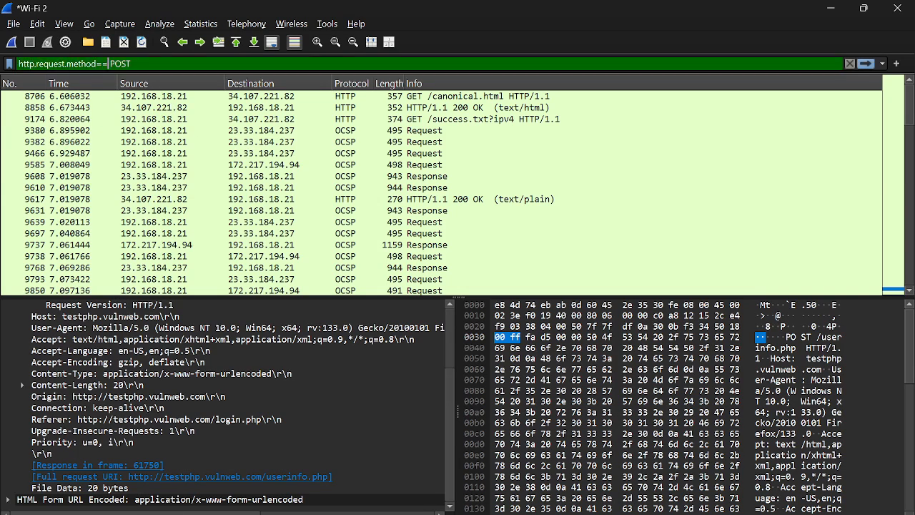
pyautogui.press('BackSpace')
pyautogui.press('Return')
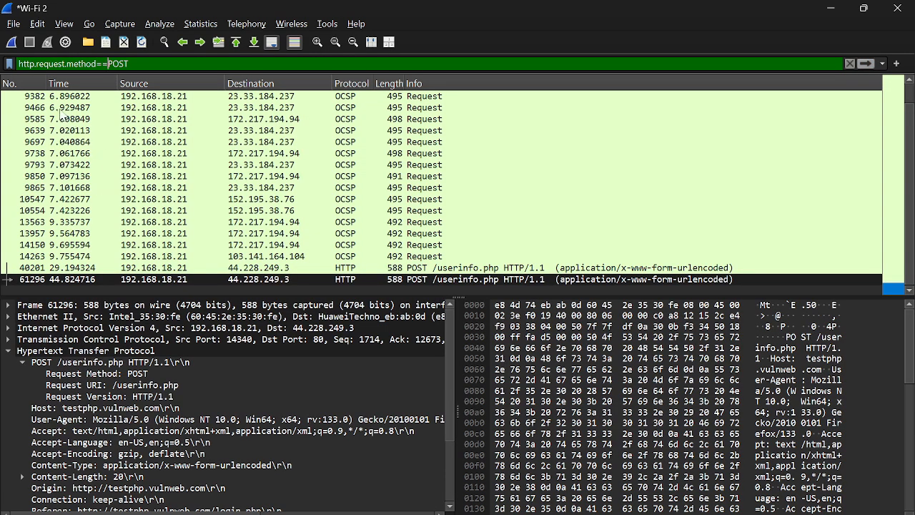
# Step: Examine the HTTP header fields of the second POST /userinfo.php packet, including Content-Length
pyautogui.click(8, 351)
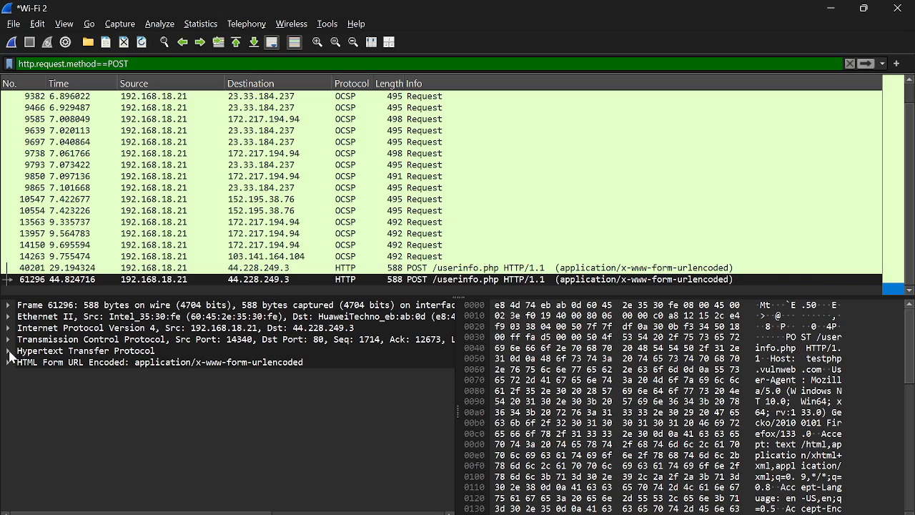
pyautogui.click(9, 352)
pyautogui.scroll(-3, 88, 406)
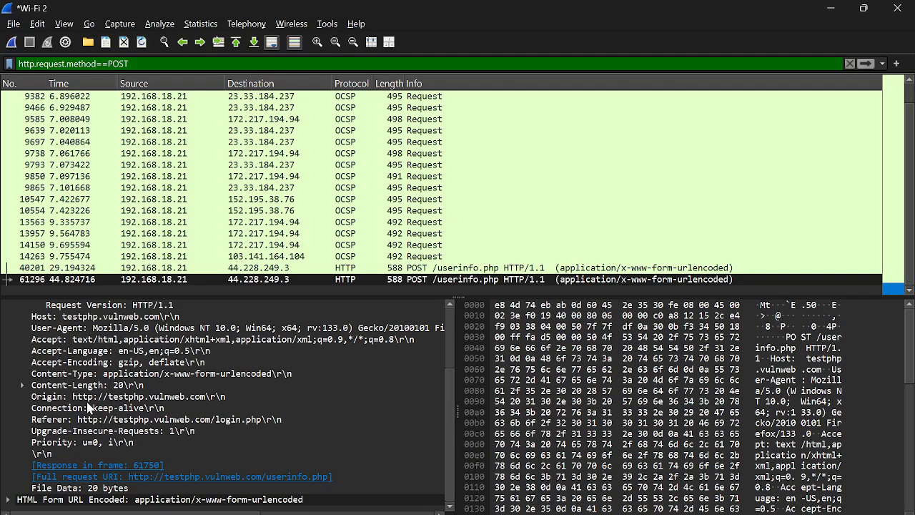
pyautogui.click(22, 387)
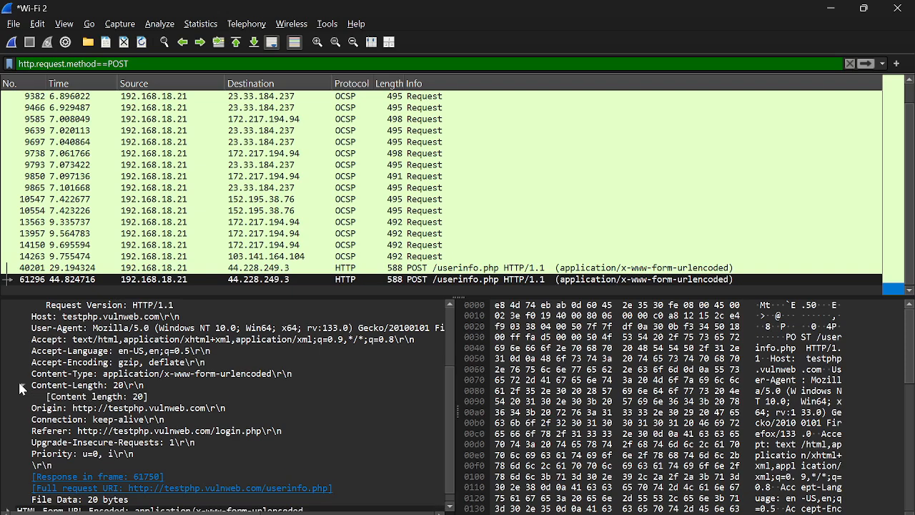
pyautogui.click(21, 387)
pyautogui.scroll(2, 20, 336)
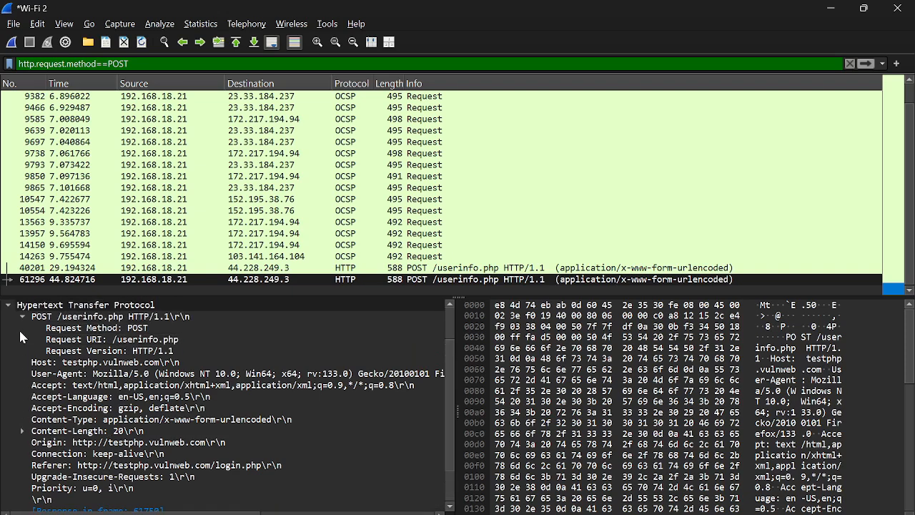
pyautogui.click(22, 316)
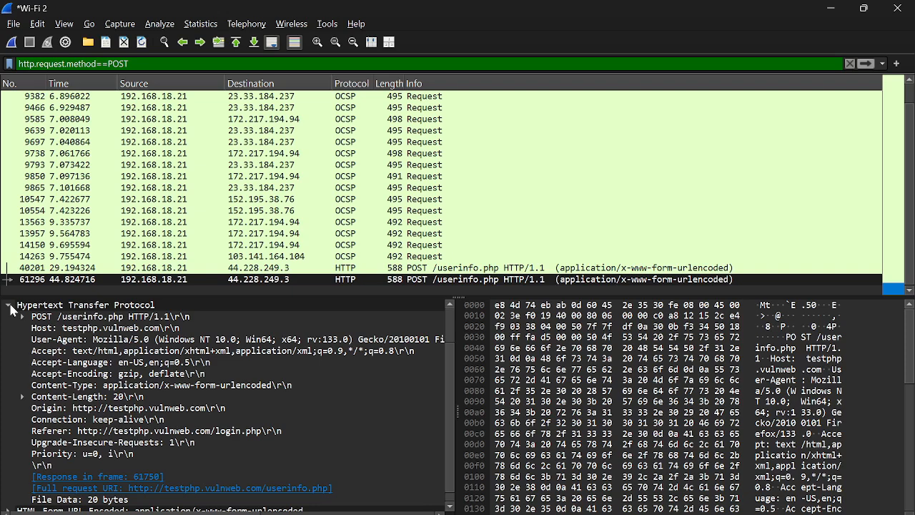
# Step: Inspect an OCSP POST request, then the first POST /userinfo.php packet's HTTP headers and Content-Length
pyautogui.click(84, 97)
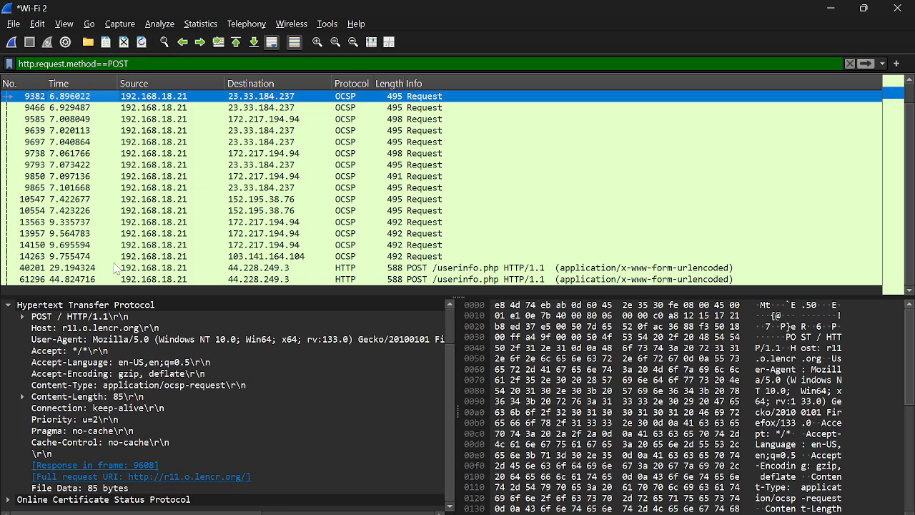
pyautogui.click(115, 268)
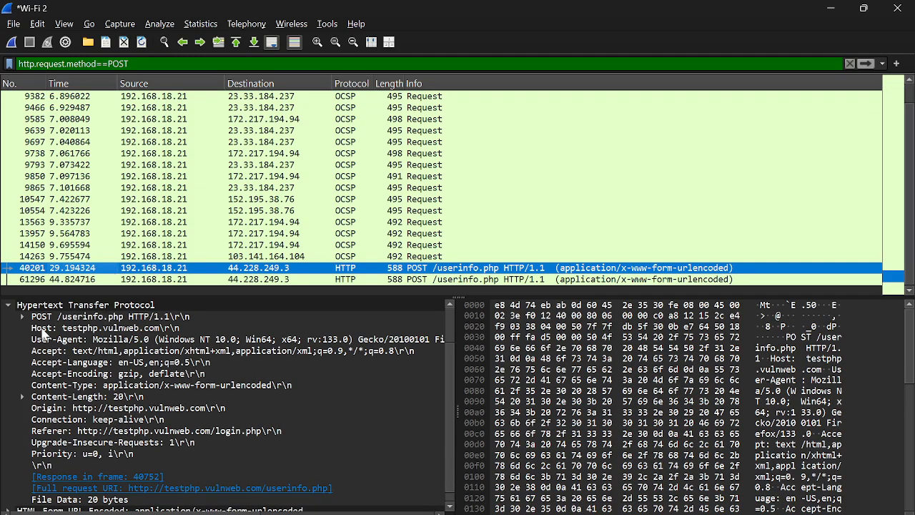
pyautogui.click(23, 316)
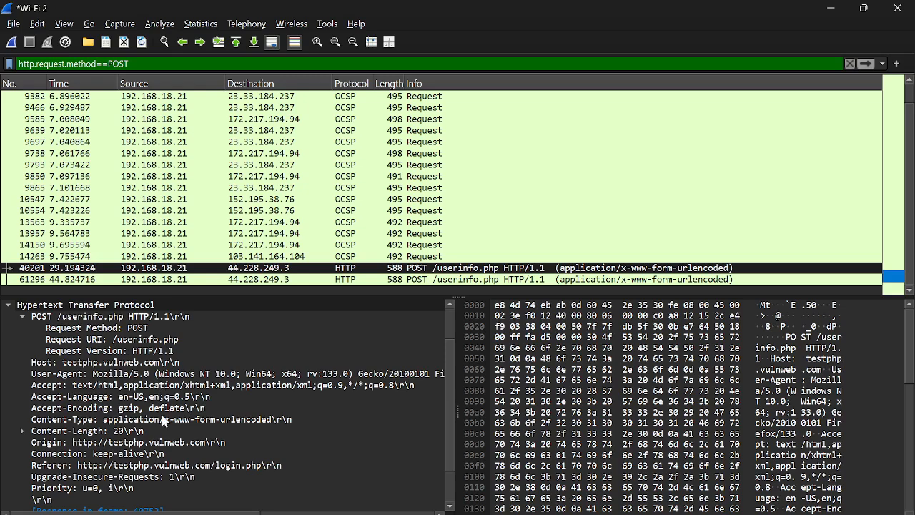
pyautogui.click(22, 431)
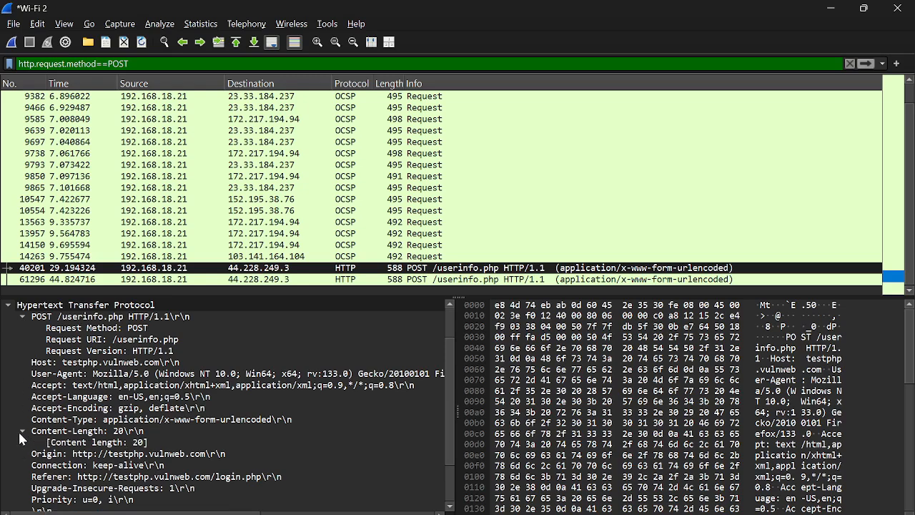
pyautogui.scroll(-1, 20, 434)
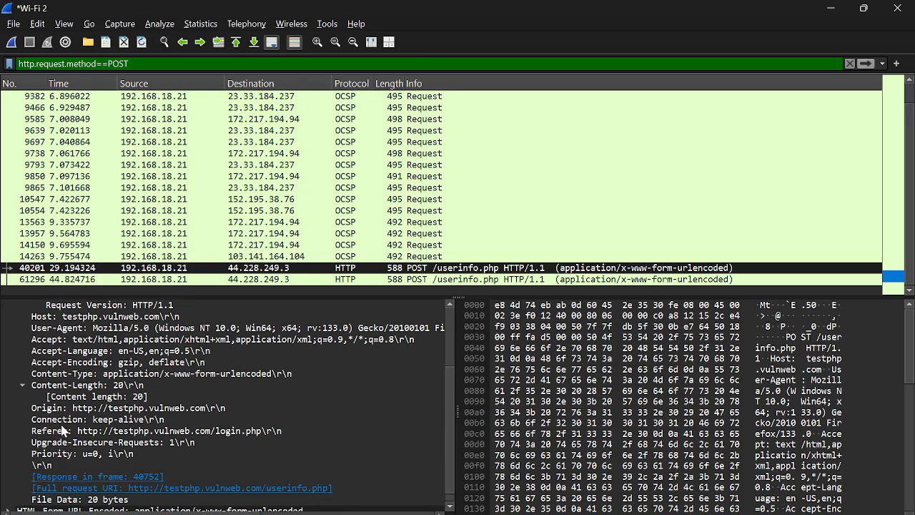
pyautogui.scroll(-1, 51, 444)
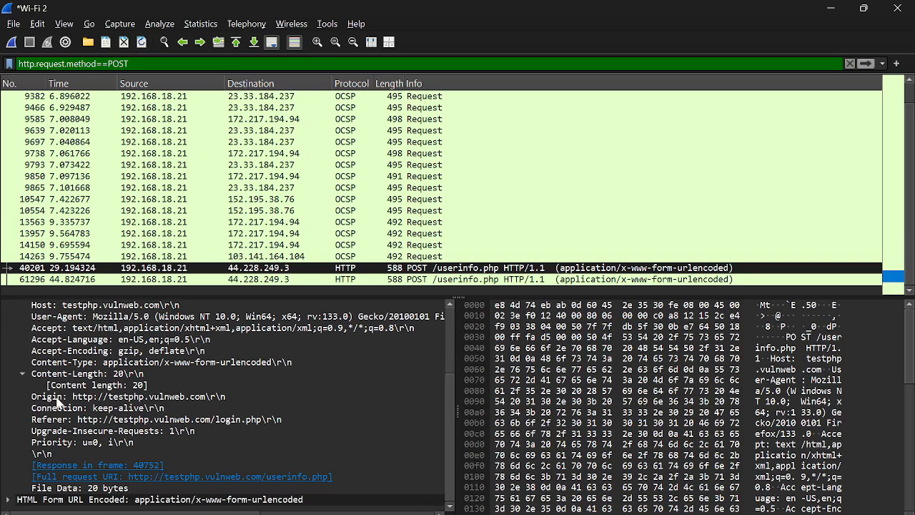
# Step: Expand the first POST packet's URL-encoded form data to read the submitted username and password, then select the second POST packet
pyautogui.click(9, 500)
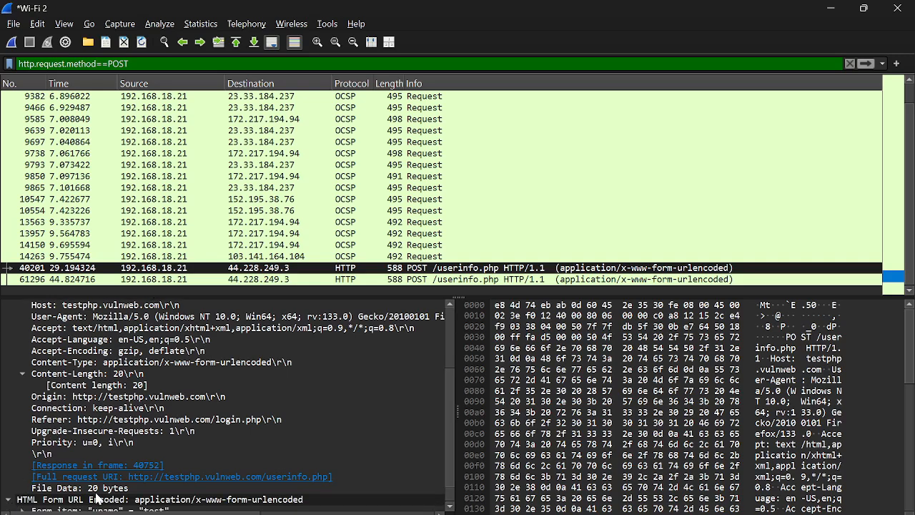
pyautogui.scroll(-1, 99, 499)
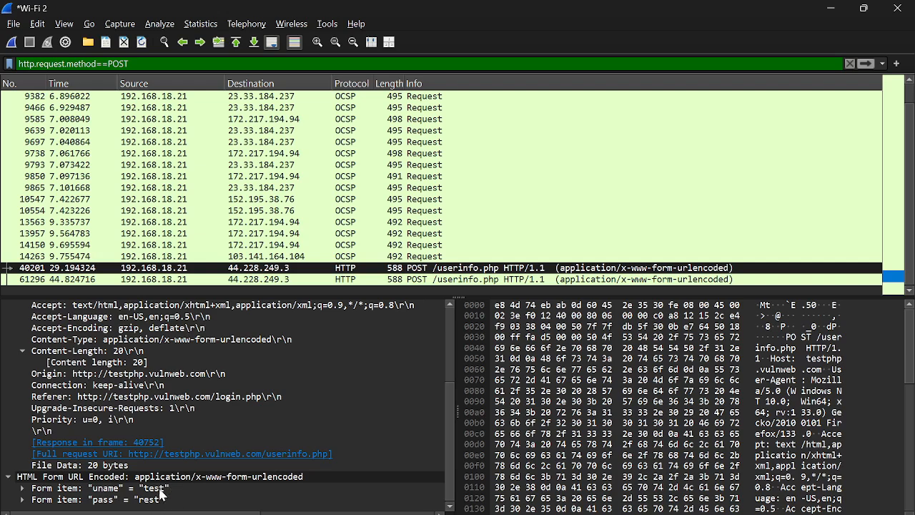
pyautogui.click(286, 282)
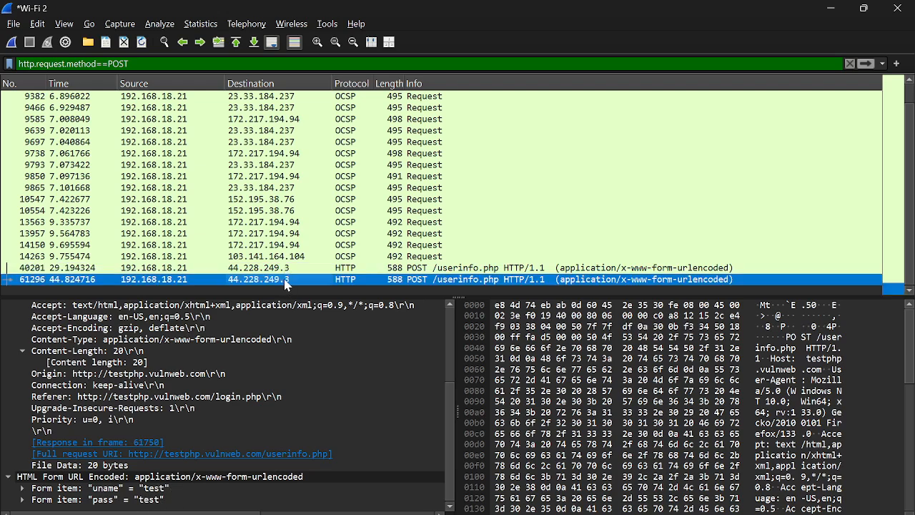